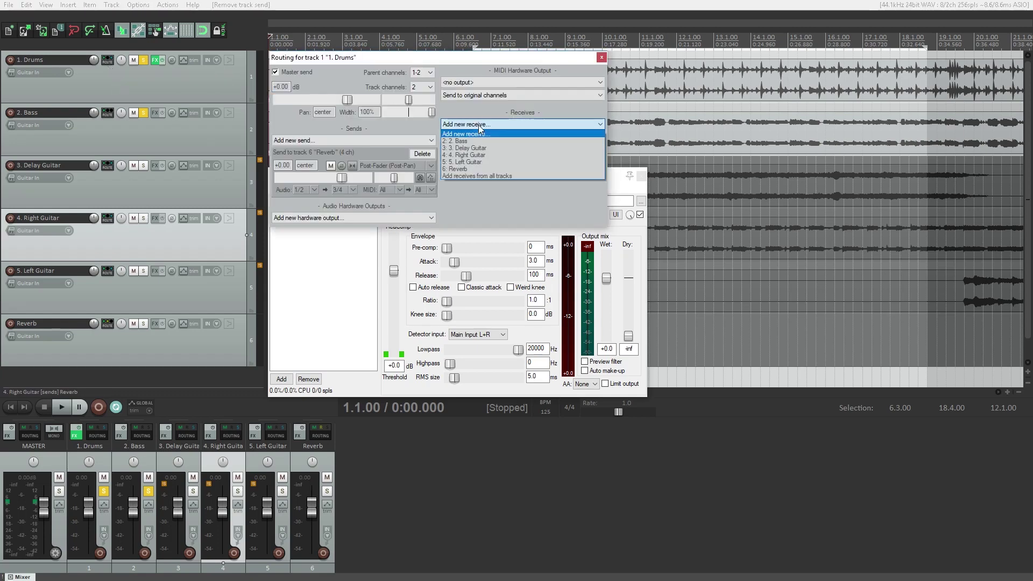
# Add a Bass receive to the four-channel Drums track, routed into channels 3/4
pyautogui.click(619, 132)
pyautogui.click(426, 87)
pyautogui.click(414, 98)
pyautogui.click(514, 173)
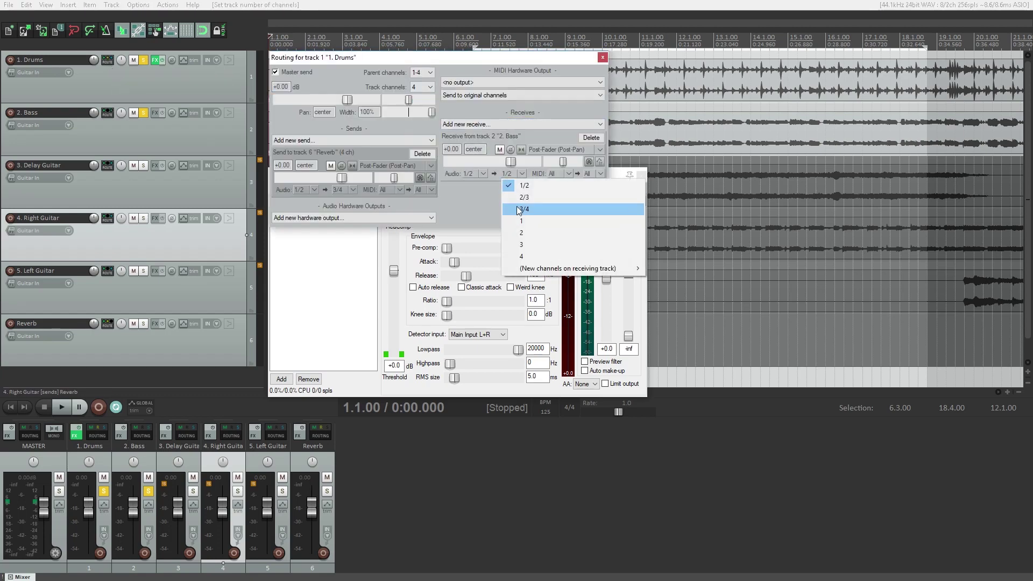
pyautogui.click(519, 210)
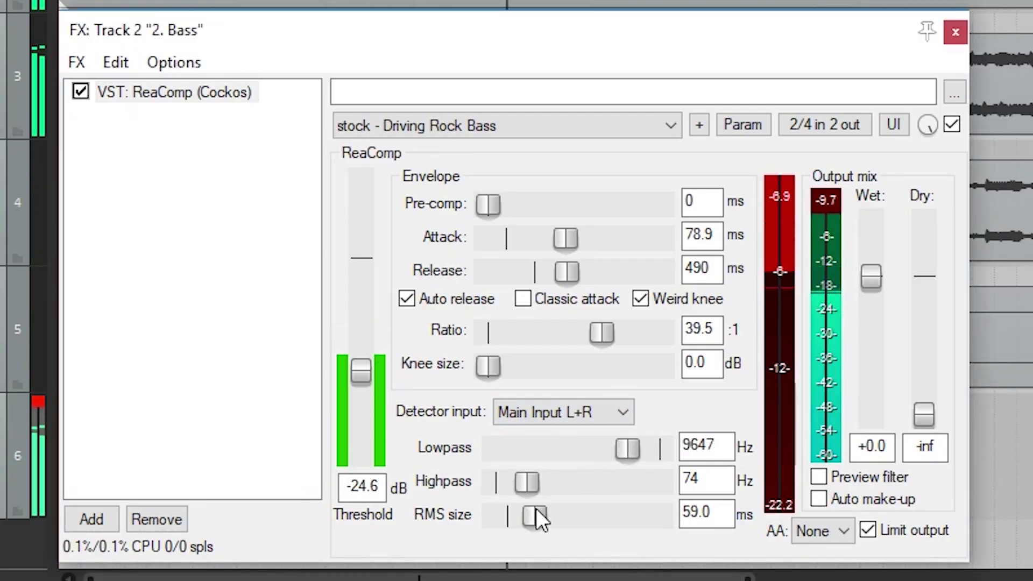
# Raise the dry level, lower delay wet to -9.1 dB and shorten the tap length to 3.76
pyautogui.moveTo(923, 414); pyautogui.dragTo(859, 392)
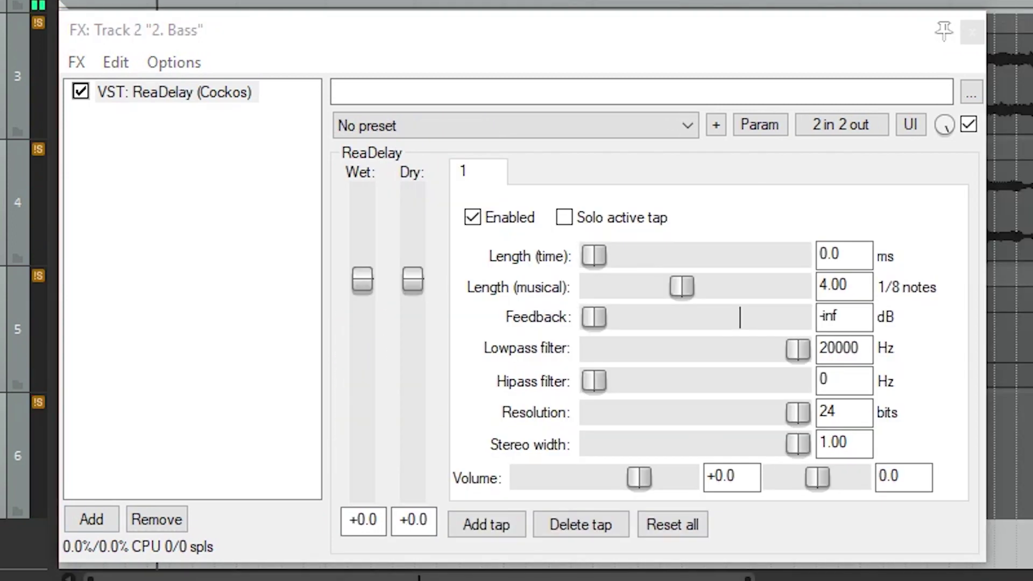
pyautogui.moveTo(362, 279); pyautogui.dragTo(361, 330)
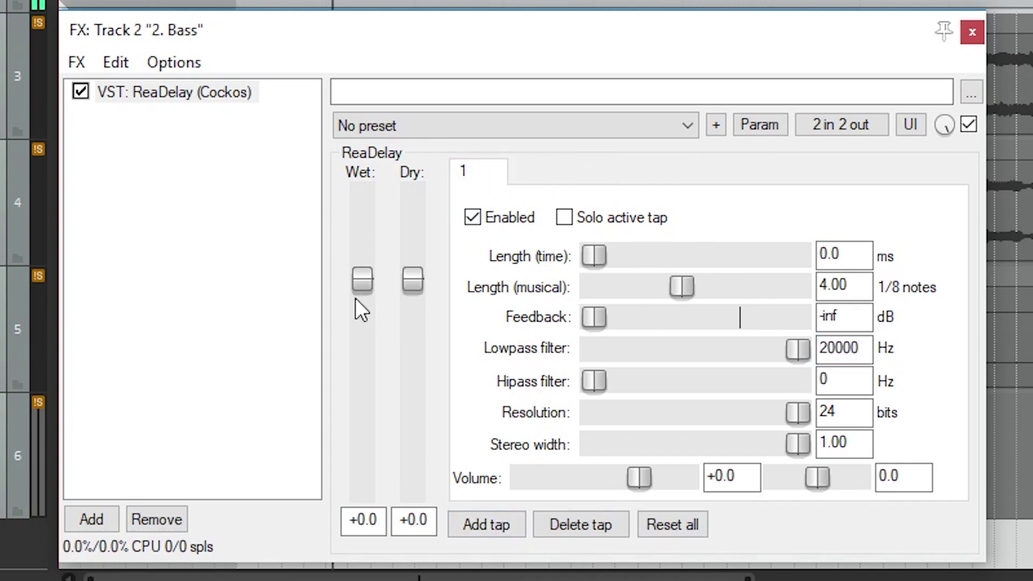
pyautogui.moveTo(682, 290); pyautogui.dragTo(679, 293)
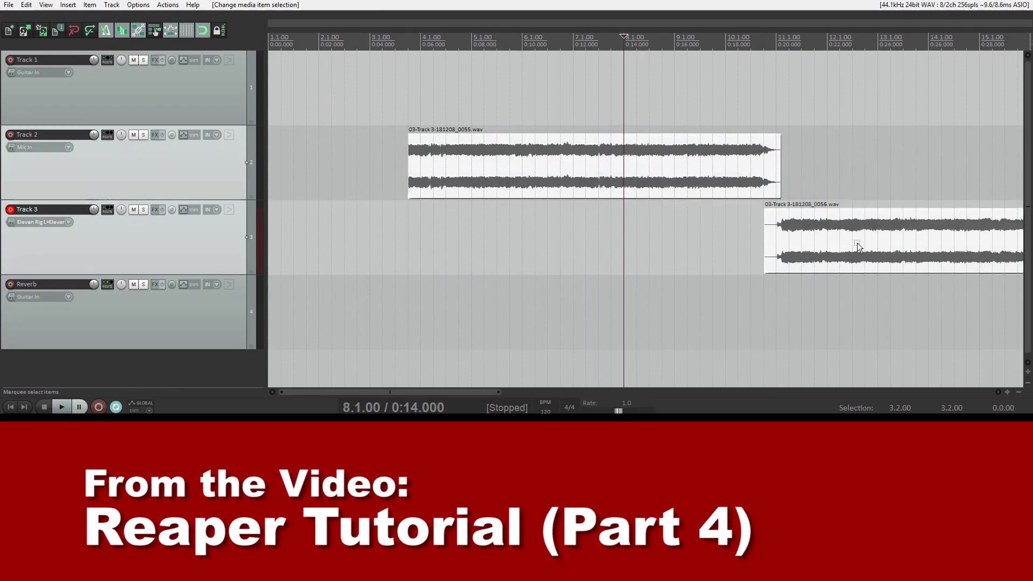
pyautogui.rightClick(347, 162)
# Open the media item's properties
pyautogui.click(461, 180)
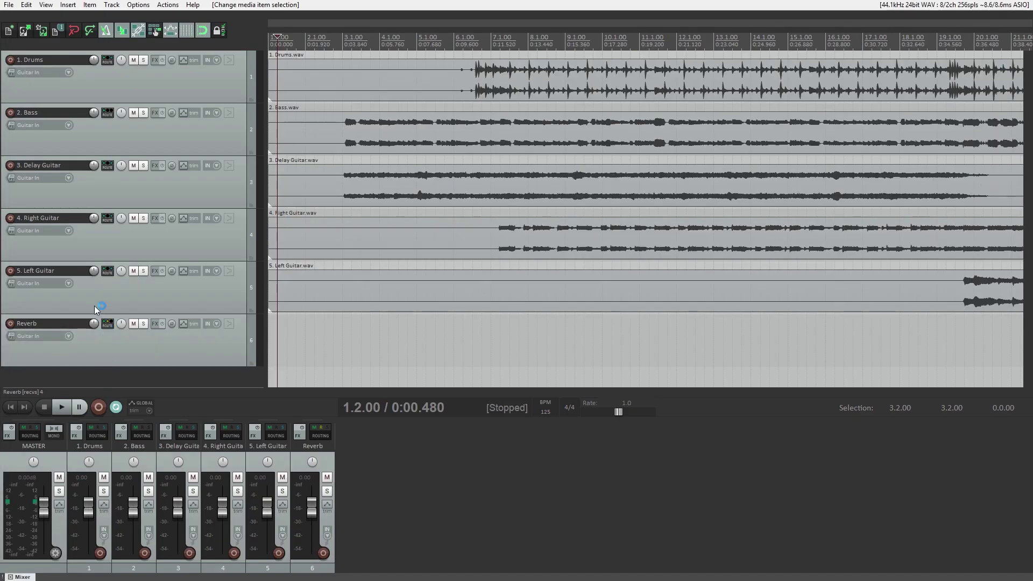
# Insert ReaComp (Cockos) on the Bass track and move the cursor to project start
pyautogui.click(159, 114)
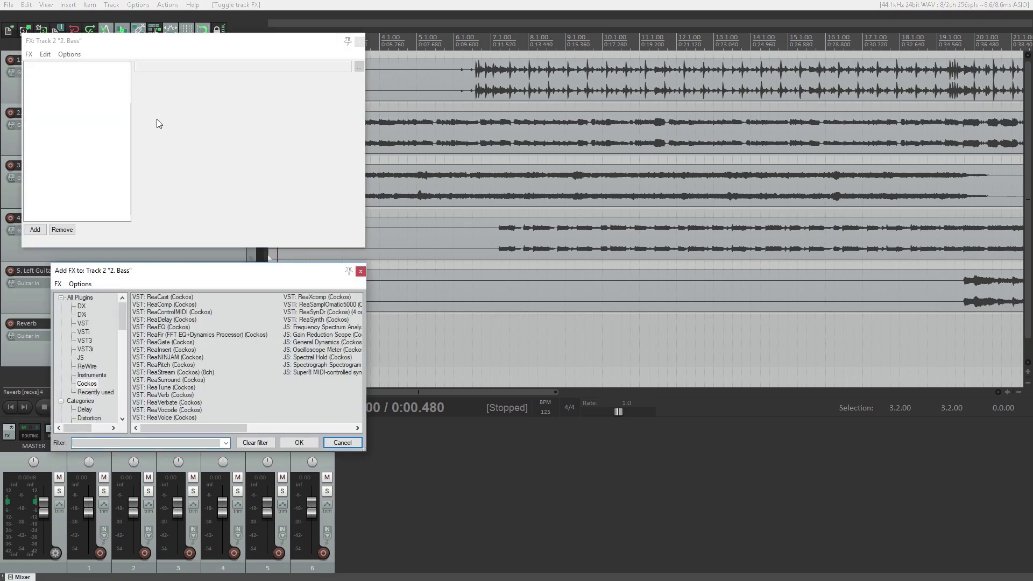
pyautogui.click(165, 306)
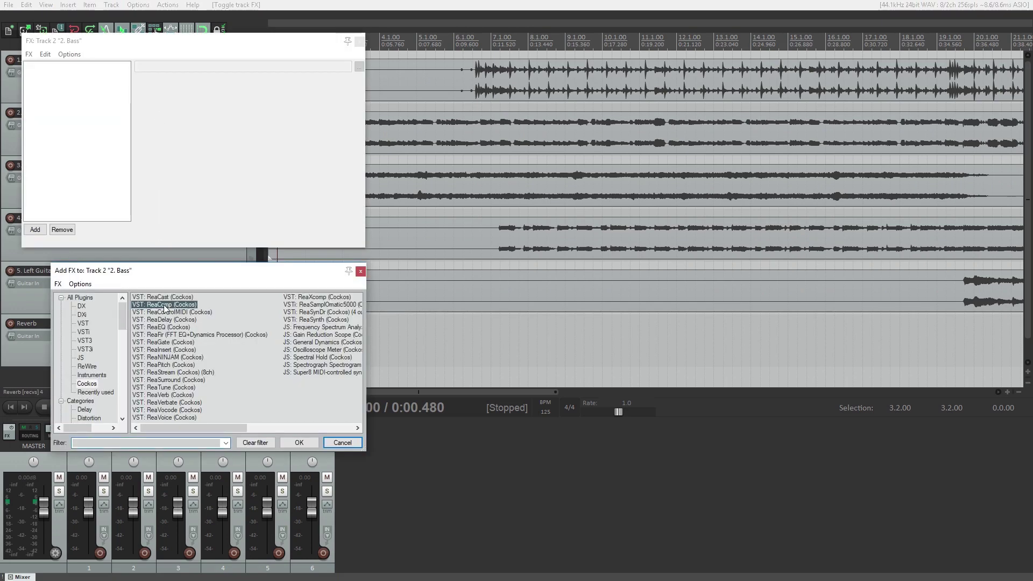
pyautogui.click(305, 442)
pyautogui.moveTo(223, 50); pyautogui.dragTo(473, 169)
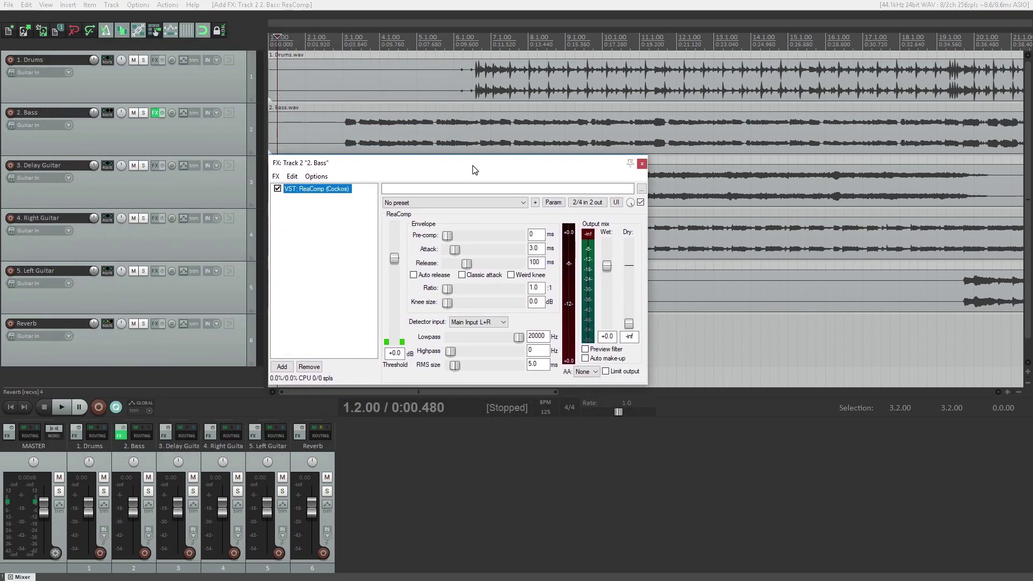
pyautogui.click(12, 407)
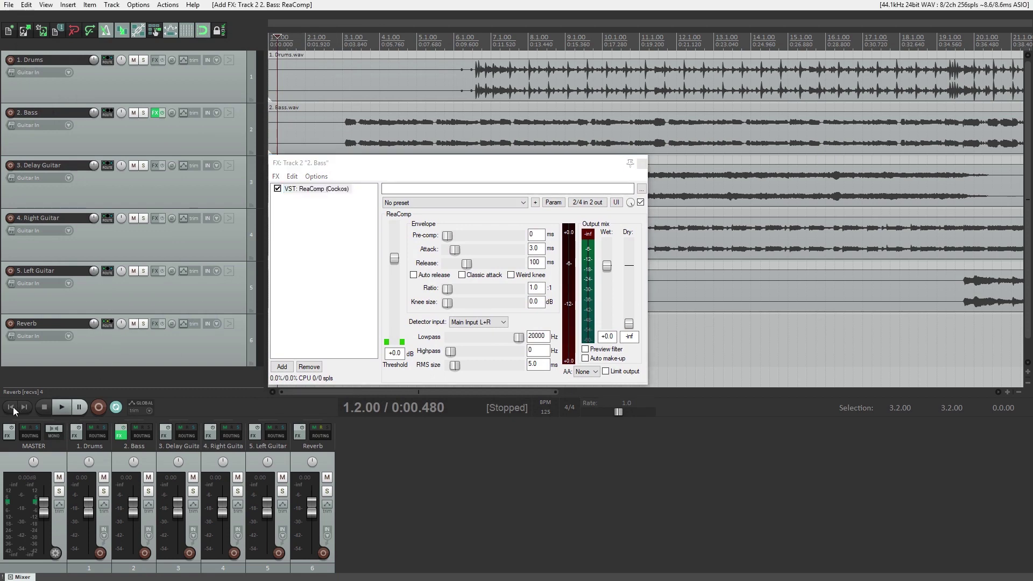
# Play the project, load ReaComp's 'stock - Driving Rock Bass' preset and nudge the threshold down
pyautogui.click(57, 409)
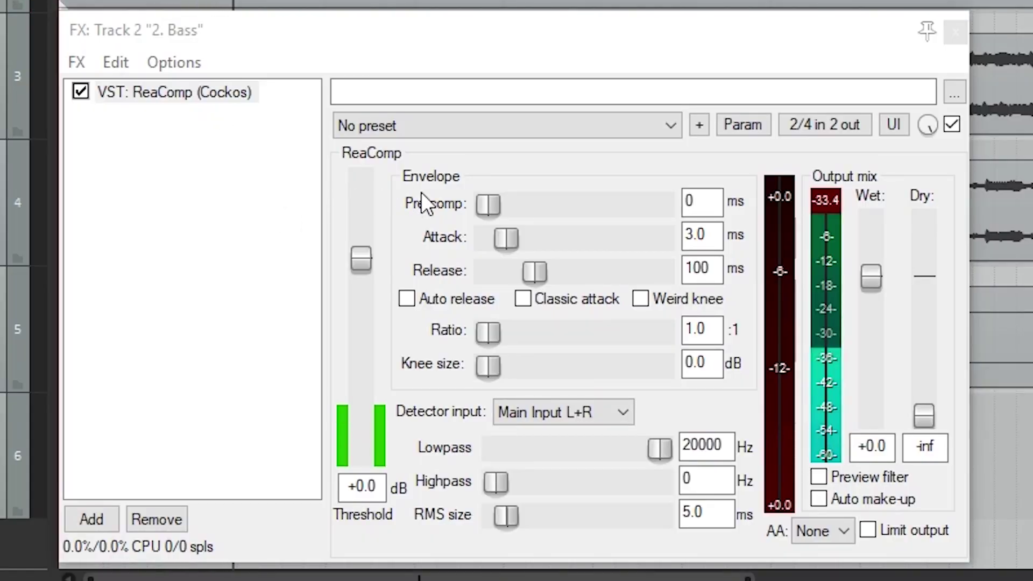
pyautogui.click(443, 131)
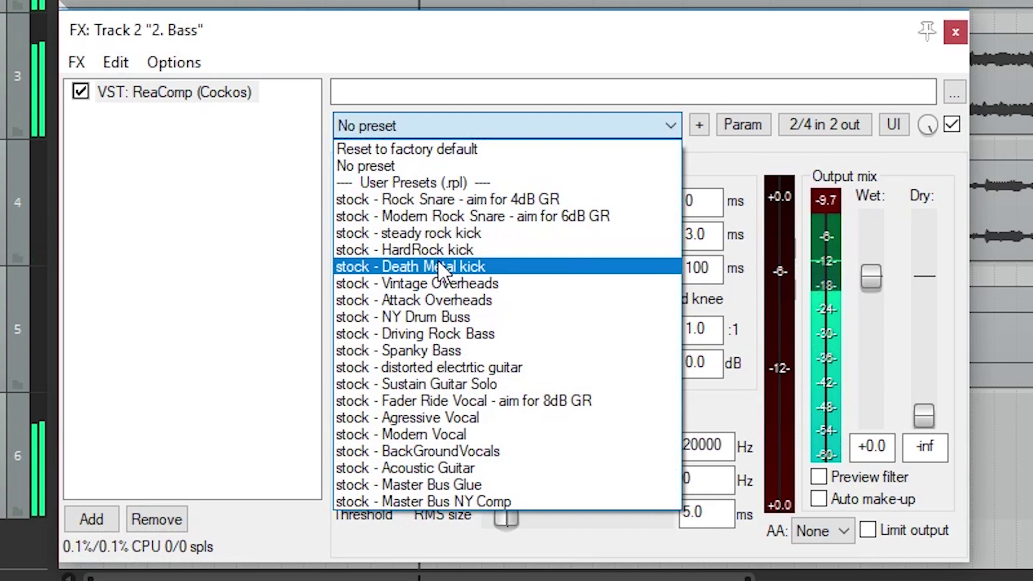
pyautogui.click(441, 333)
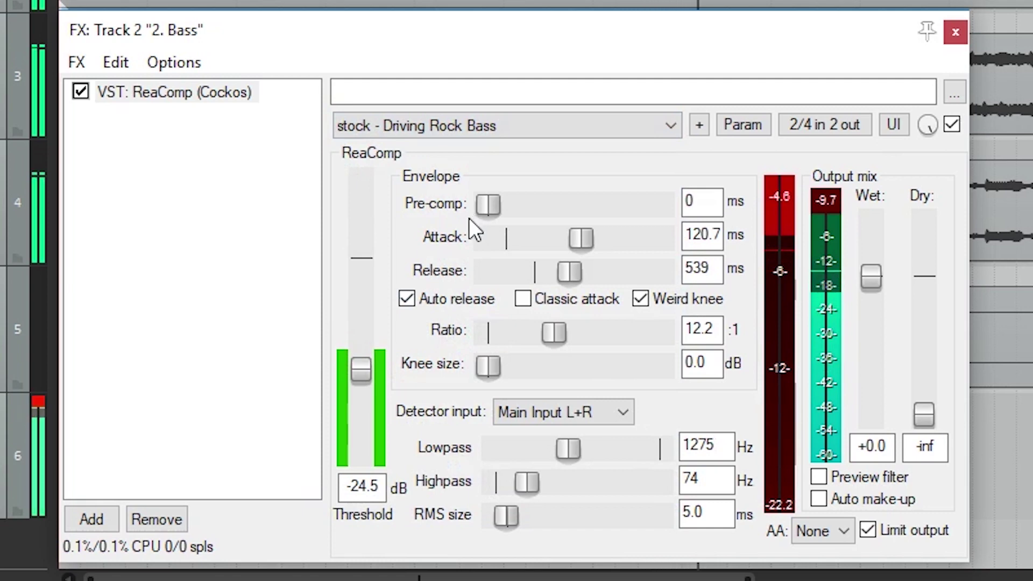
pyautogui.moveTo(368, 370)
pyautogui.mouseDown()
pyautogui.moveTo(367, 393)
pyautogui.moveTo(370, 347)
pyautogui.moveTo(368, 358)
pyautogui.mouseUp()
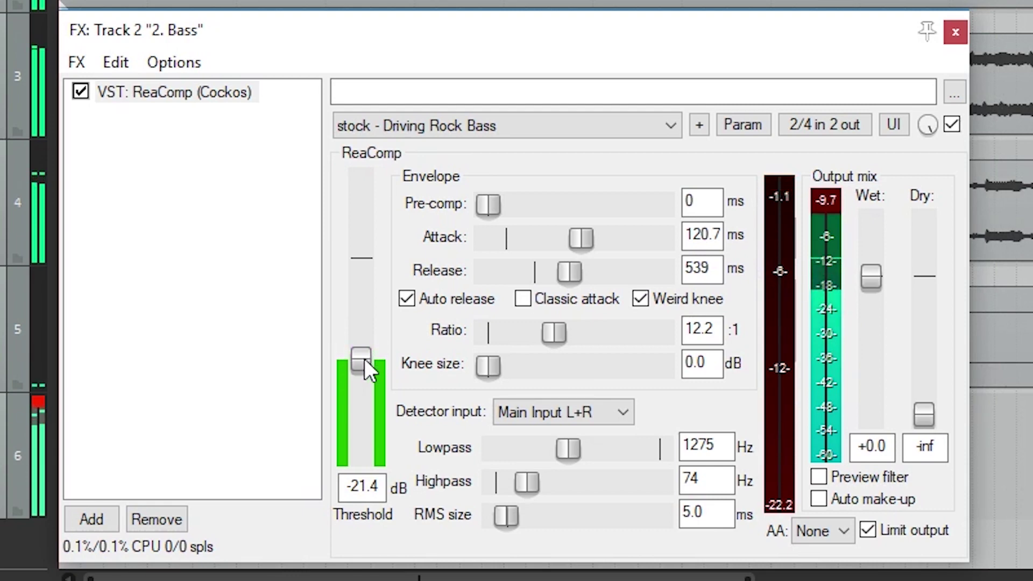
# Set threshold to -24.6 dB and attack to 78.9 ms, reset pre-comp to 0 ms, keep auto release on
pyautogui.moveTo(364, 360); pyautogui.dragTo(359, 373)
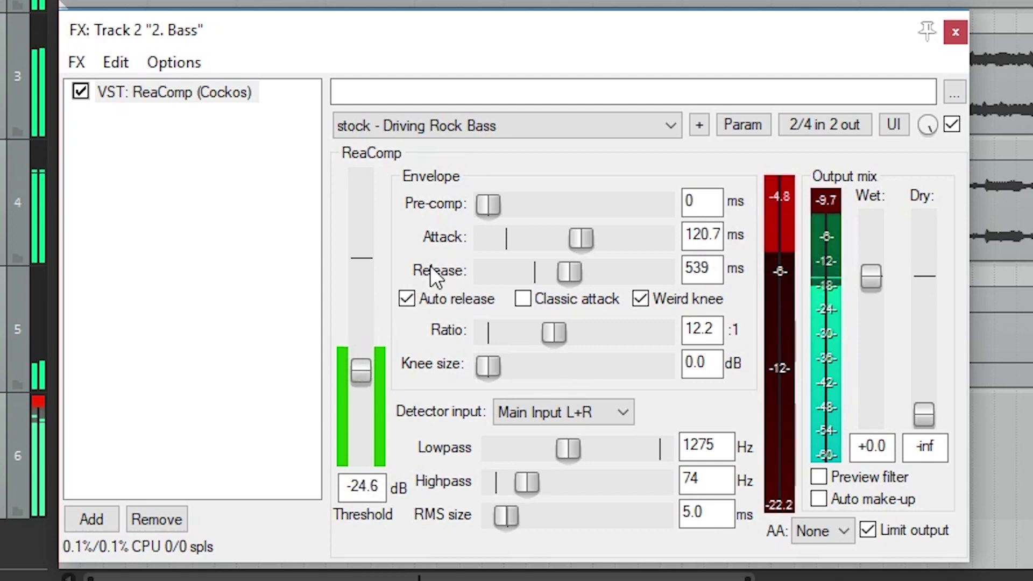
pyautogui.moveTo(580, 238); pyautogui.dragTo(562, 237)
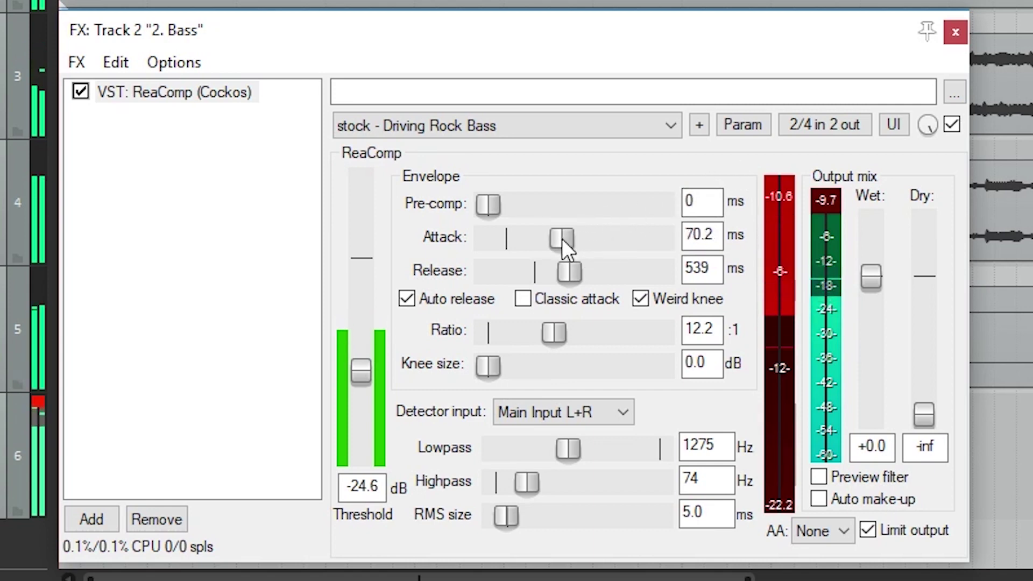
pyautogui.moveTo(561, 238); pyautogui.dragTo(563, 270)
pyautogui.moveTo(479, 207); pyautogui.dragTo(536, 205)
pyautogui.doubleClick(536, 203)
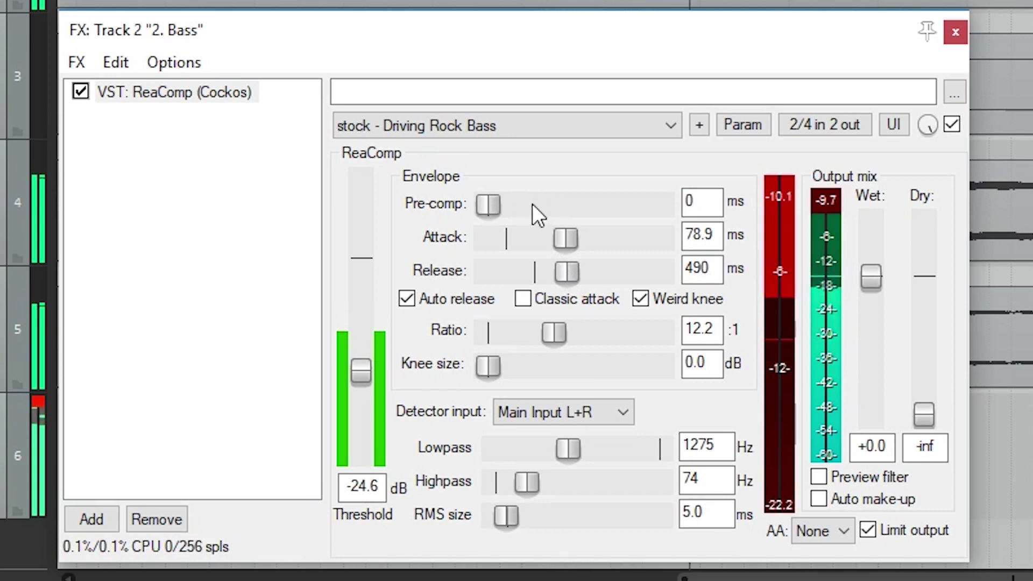
pyautogui.click(409, 304)
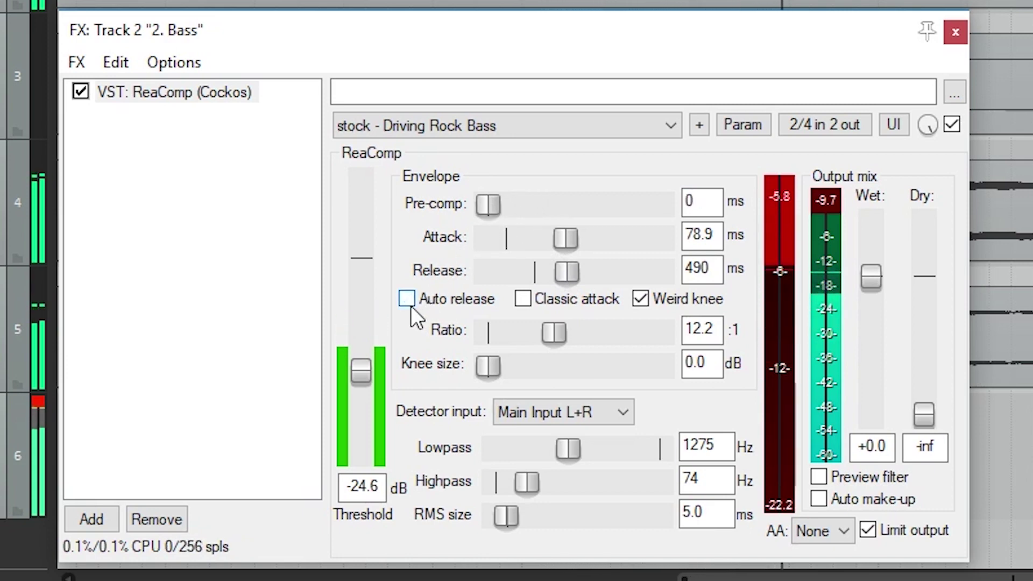
pyautogui.click(406, 299)
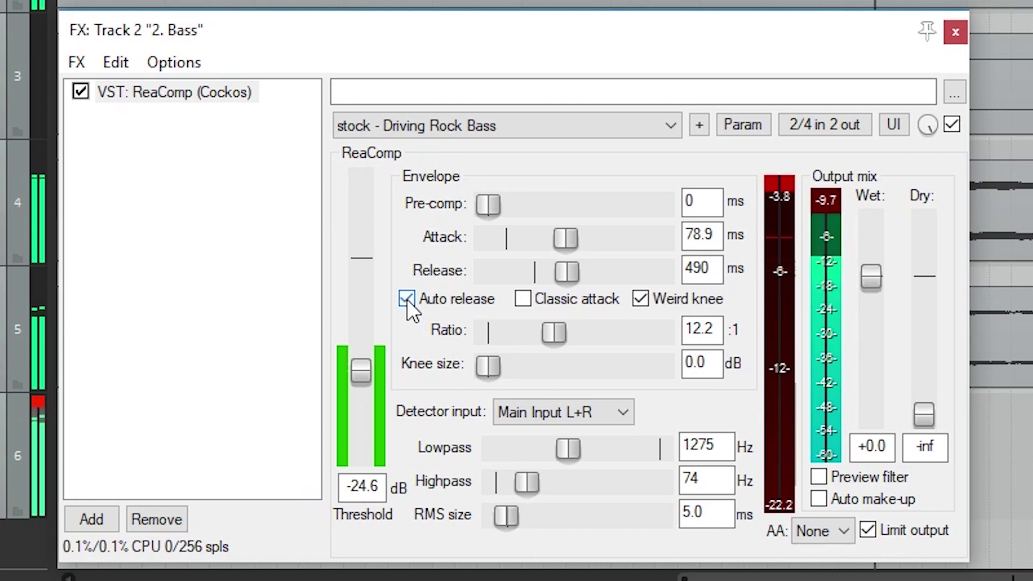
# Stop playback and raise the Bass compressor ratio to 39.5:1
pyautogui.click(33, 308)
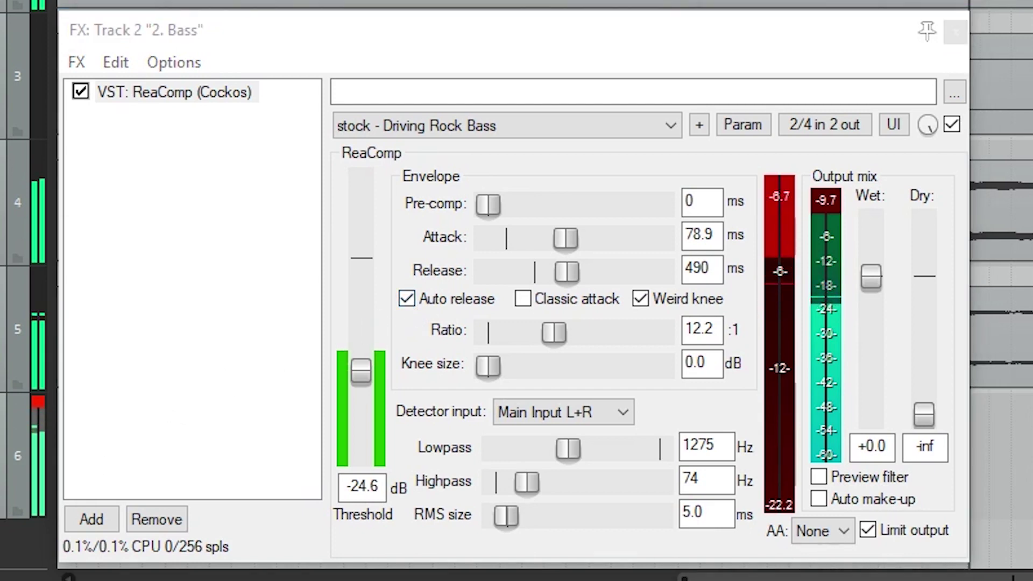
pyautogui.press('space')
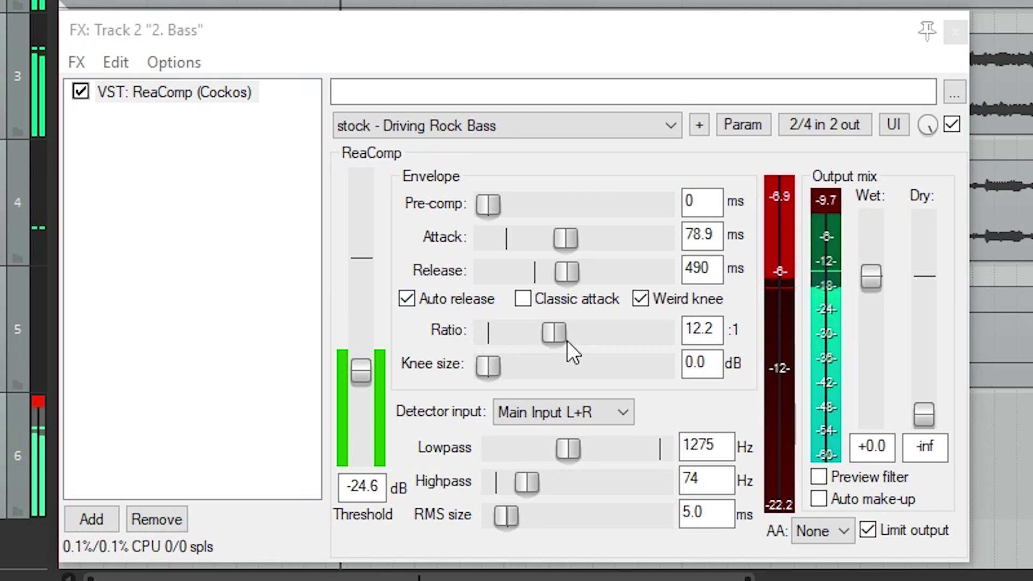
pyautogui.moveTo(563, 334); pyautogui.dragTo(602, 338)
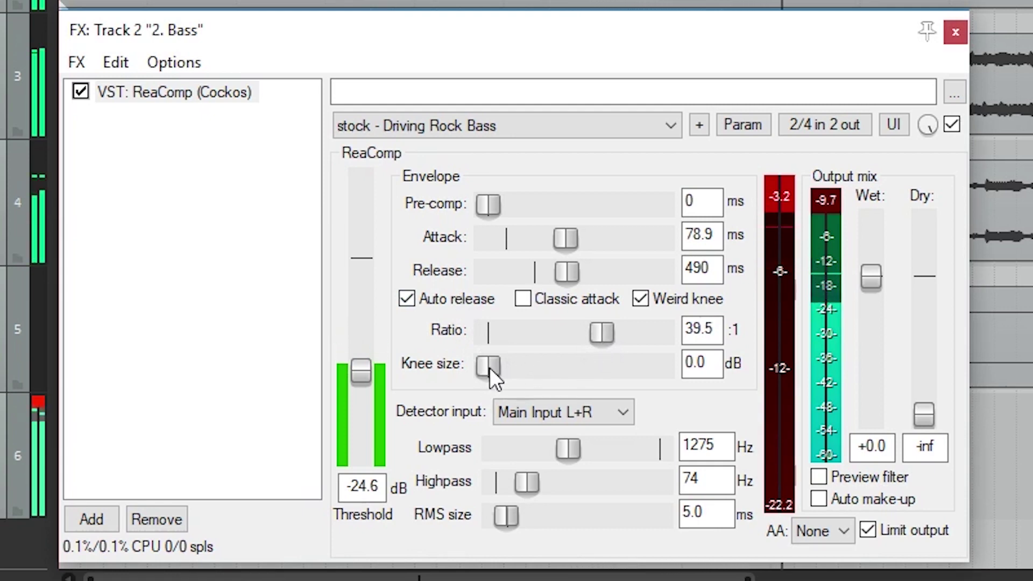
# Try a wider knee and review the Detector input options, keeping Main Input L+R
pyautogui.moveTo(490, 367)
pyautogui.mouseDown()
pyautogui.moveTo(547, 364)
pyautogui.moveTo(473, 364)
pyautogui.mouseUp()
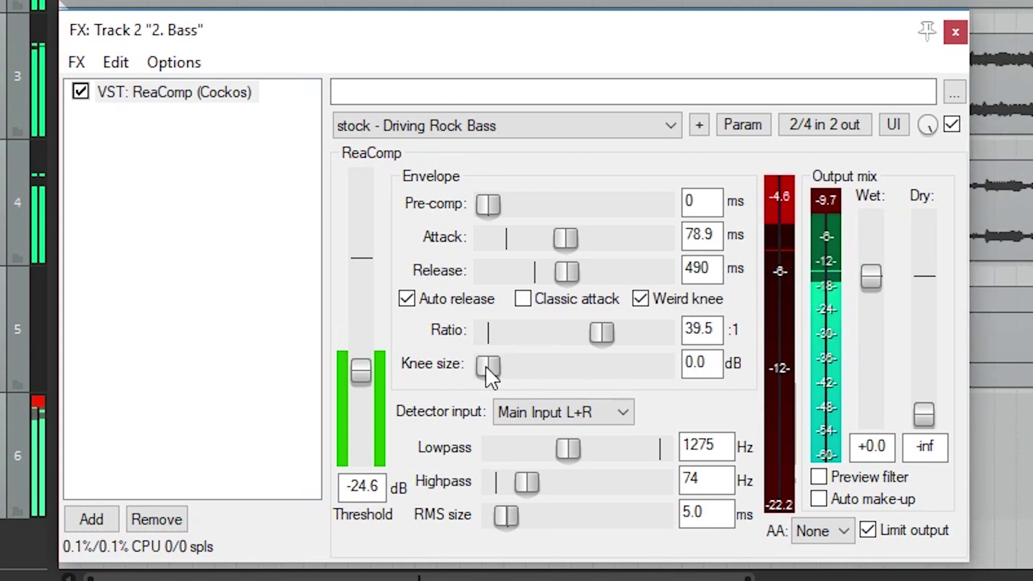
pyautogui.click(537, 296)
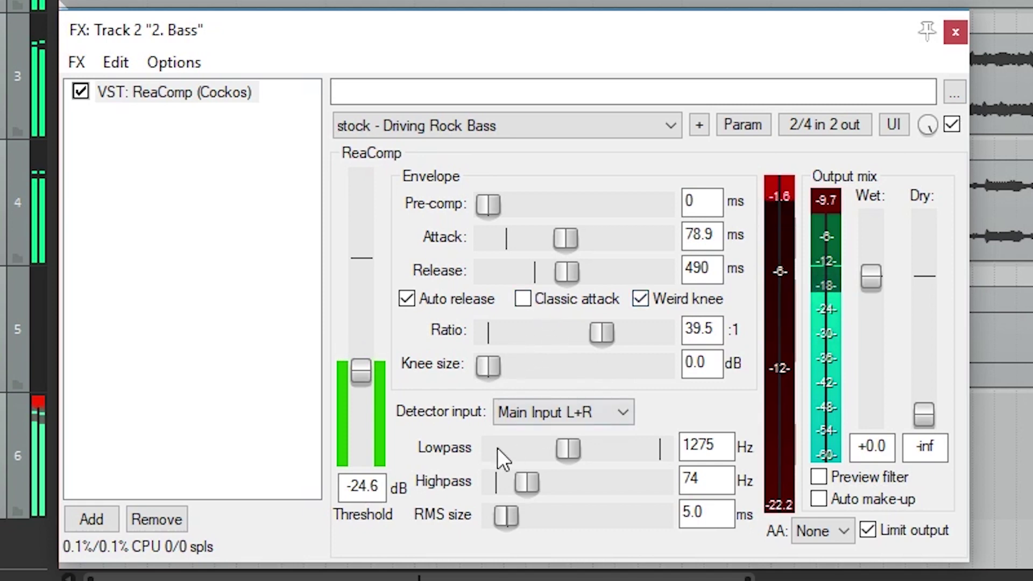
pyautogui.click(528, 409)
pyautogui.click(529, 435)
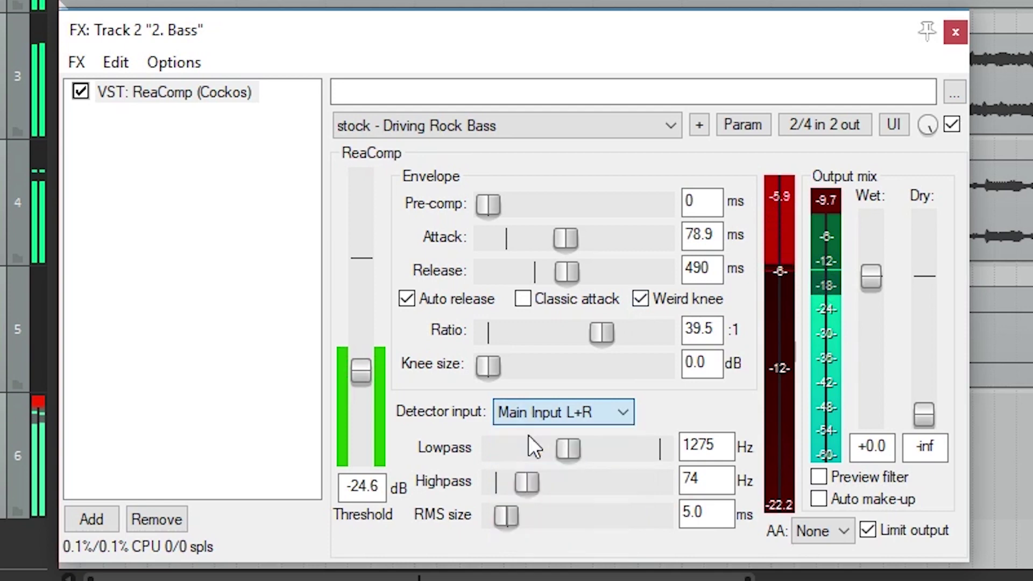
pyautogui.click(542, 411)
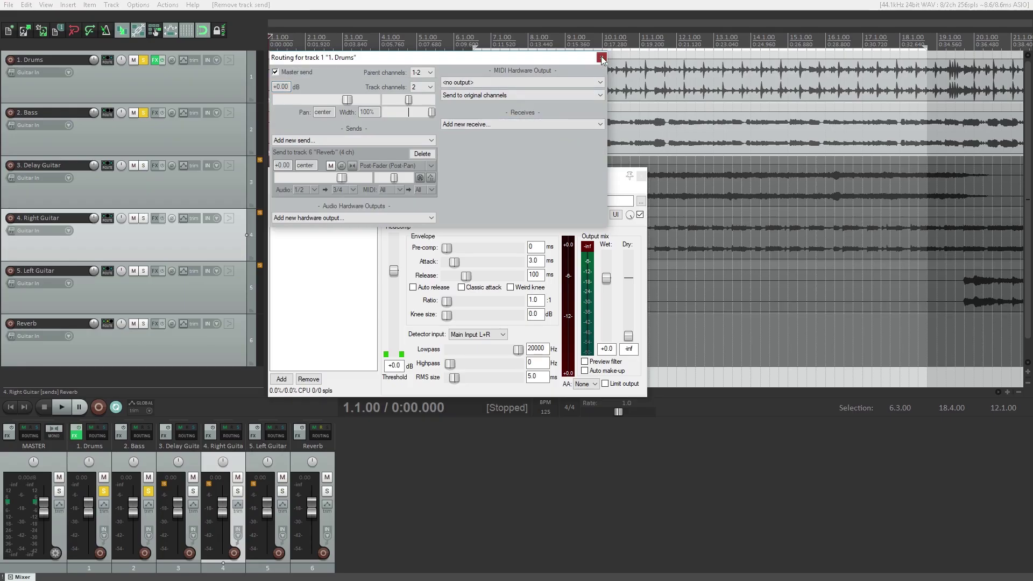
# Give Drums 4 channels and add a receive from Bass into channels 3/4
pyautogui.click(601, 57)
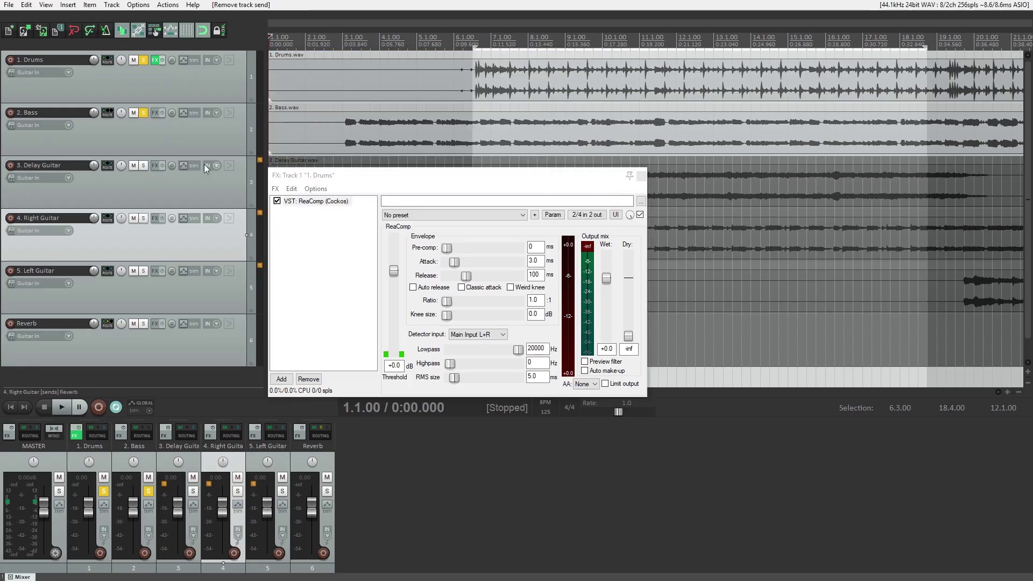
pyautogui.click(107, 63)
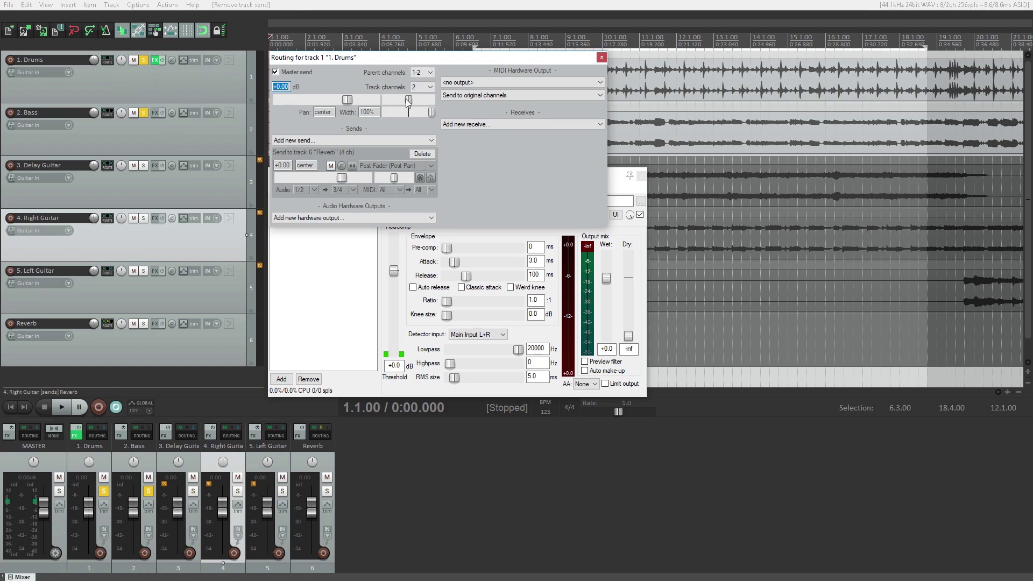
pyautogui.click(478, 124)
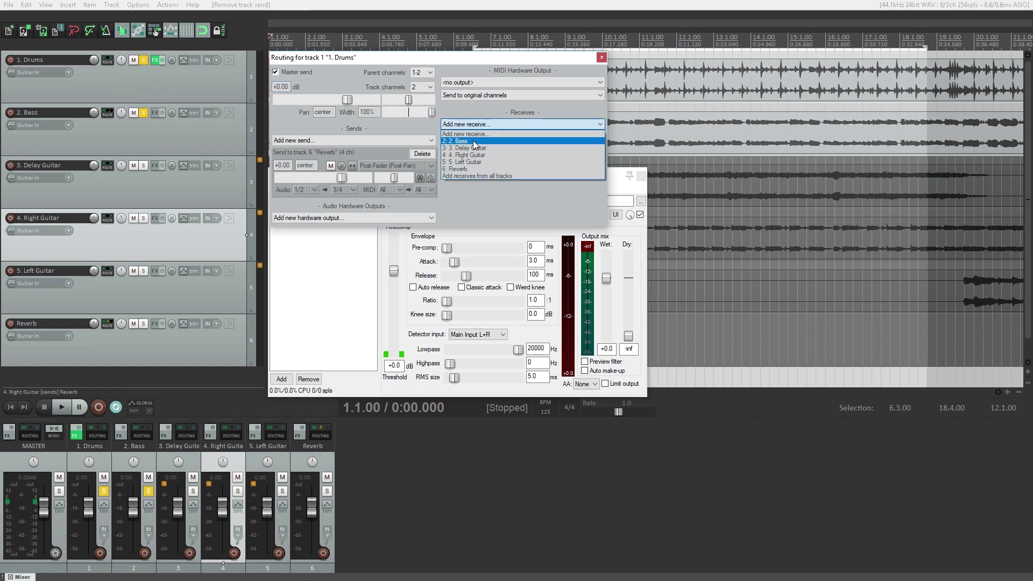
pyautogui.click(474, 141)
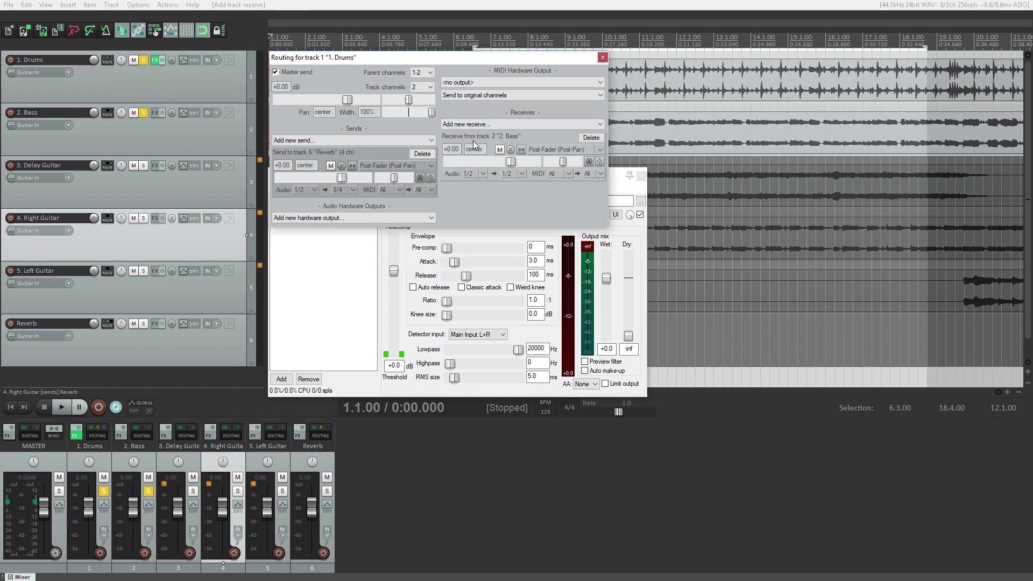
pyautogui.click(424, 87)
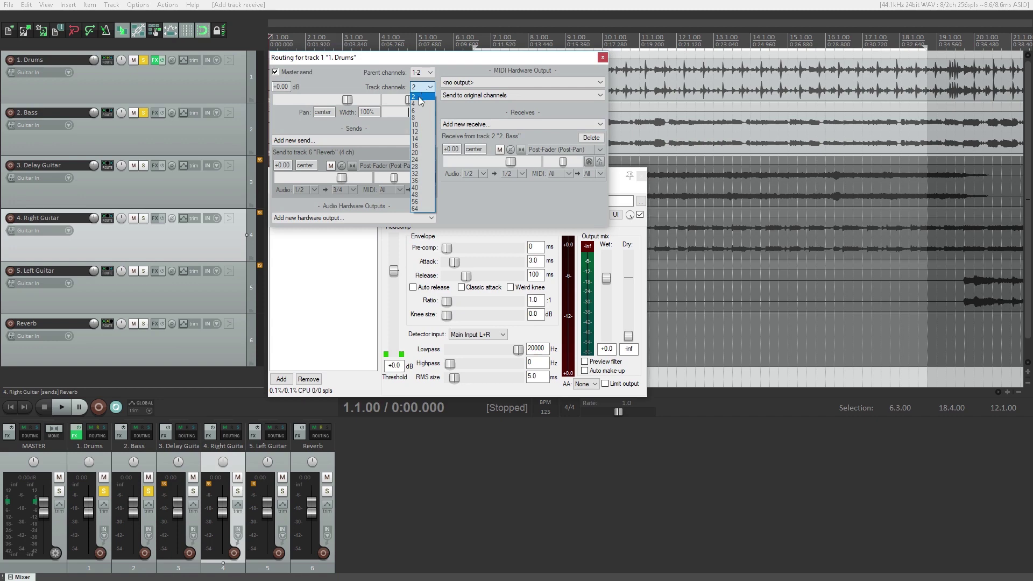
pyautogui.click(420, 103)
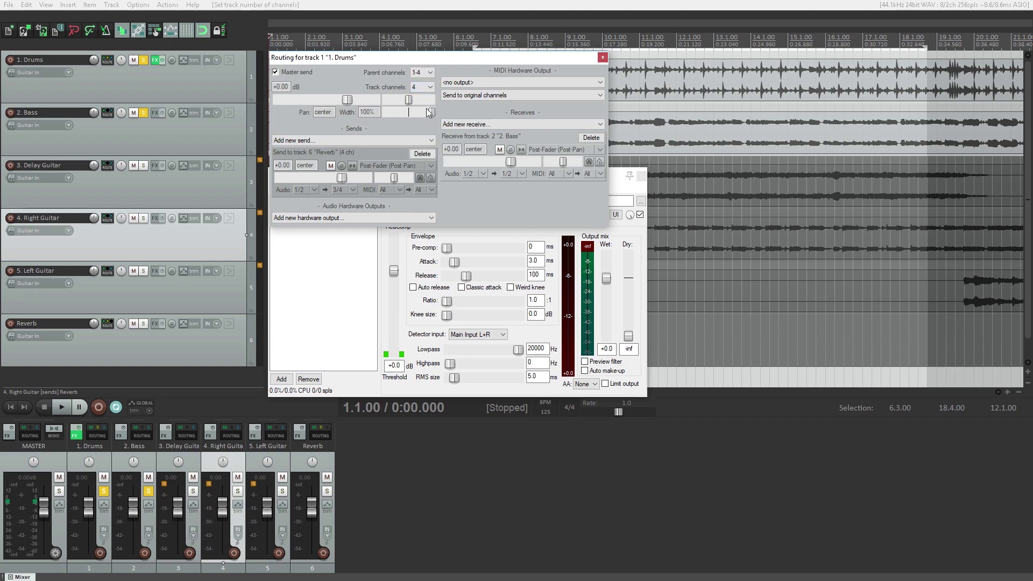
pyautogui.click(506, 174)
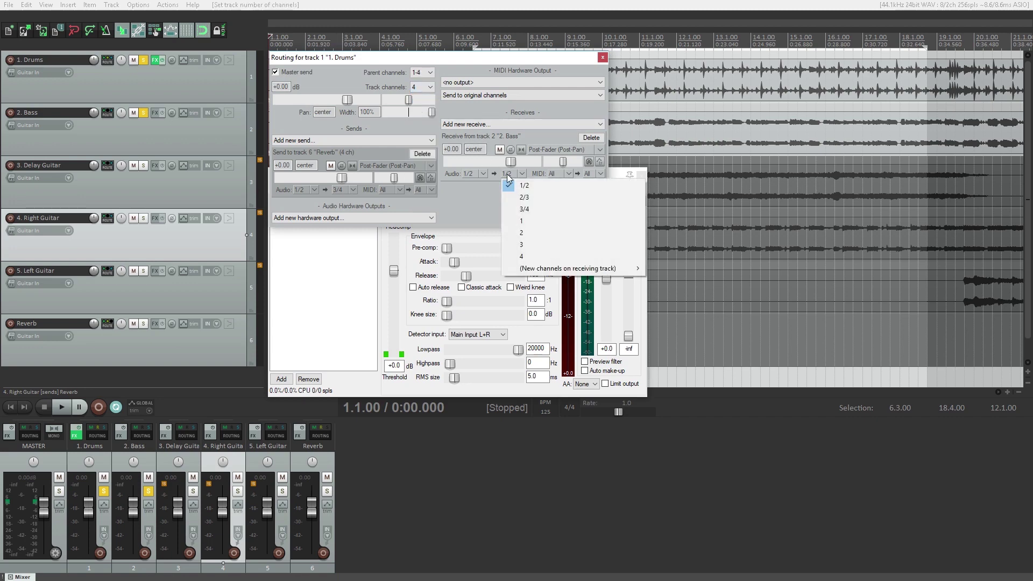
pyautogui.click(519, 209)
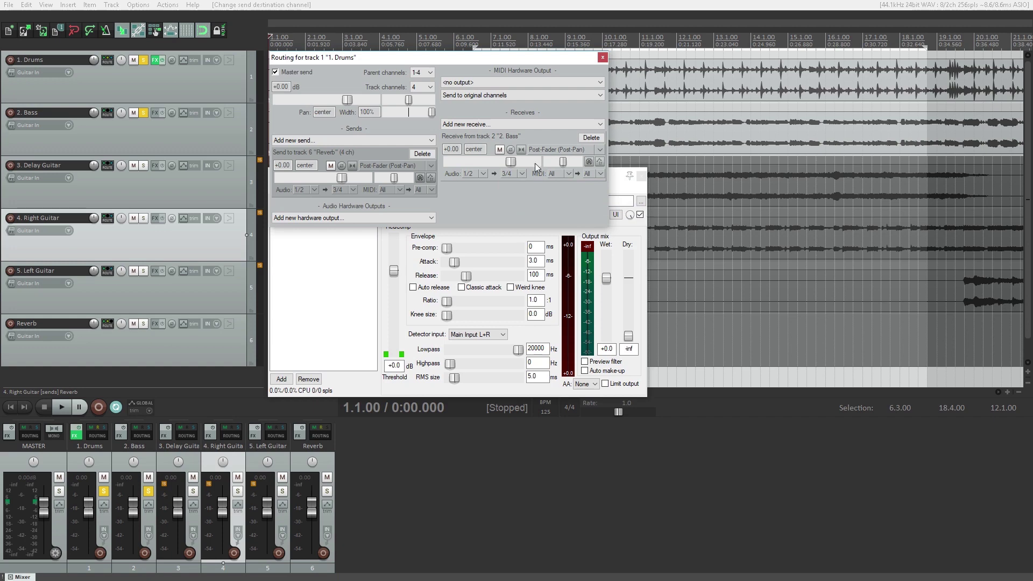
# Set the Drums ReaComp detector input to Auxiliary Input L+R
pyautogui.click(602, 58)
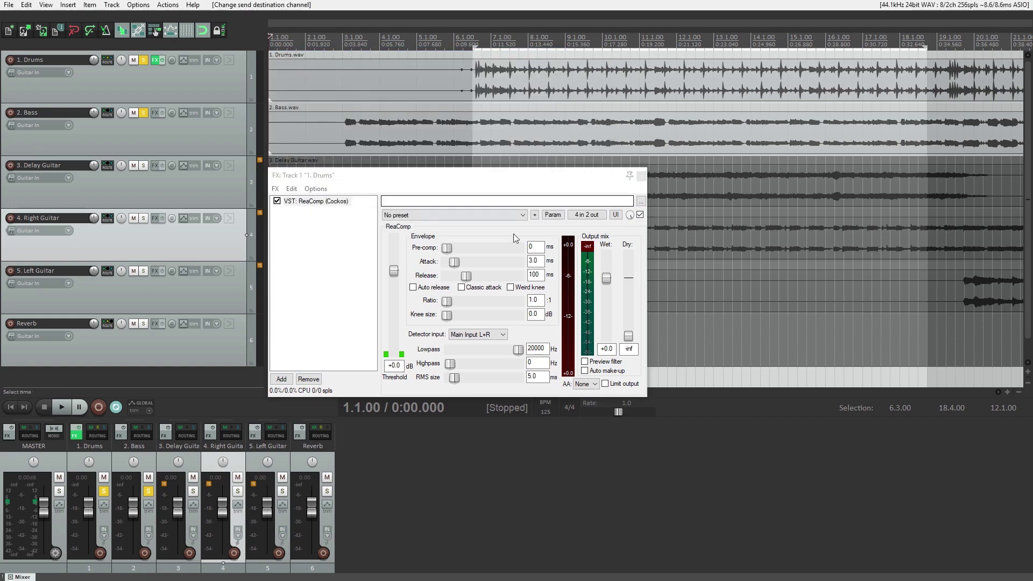
pyautogui.click(477, 334)
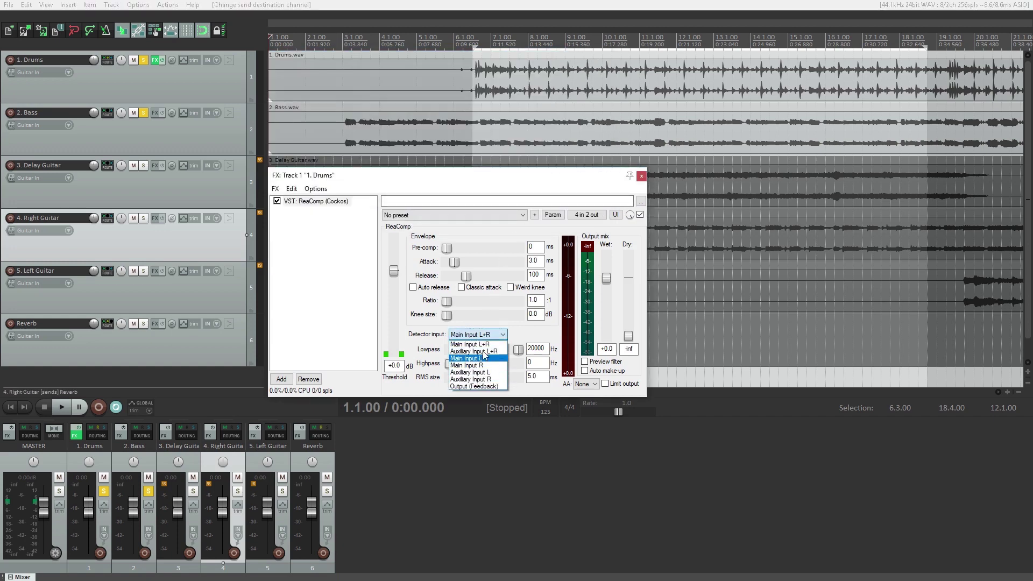
pyautogui.click(484, 351)
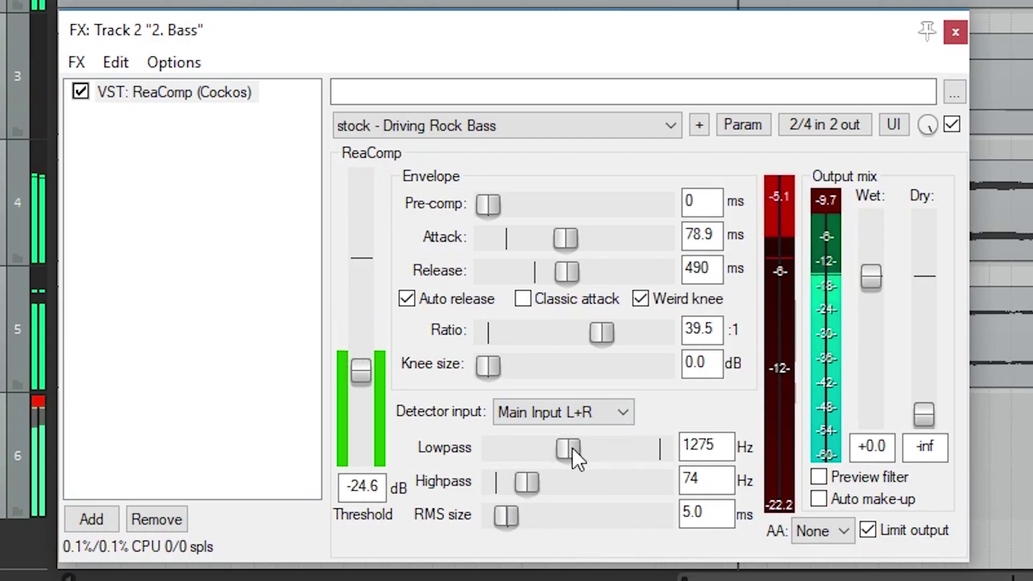
# Raise the detector lowpass to 9647 Hz, set RMS size to 3.8 ms, and disable Preview filter
pyautogui.moveTo(573, 446); pyautogui.dragTo(627, 447)
pyautogui.moveTo(507, 515)
pyautogui.mouseDown()
pyautogui.moveTo(537, 516)
pyautogui.moveTo(466, 515)
pyautogui.moveTo(670, 515)
pyautogui.moveTo(505, 515)
pyautogui.mouseUp()
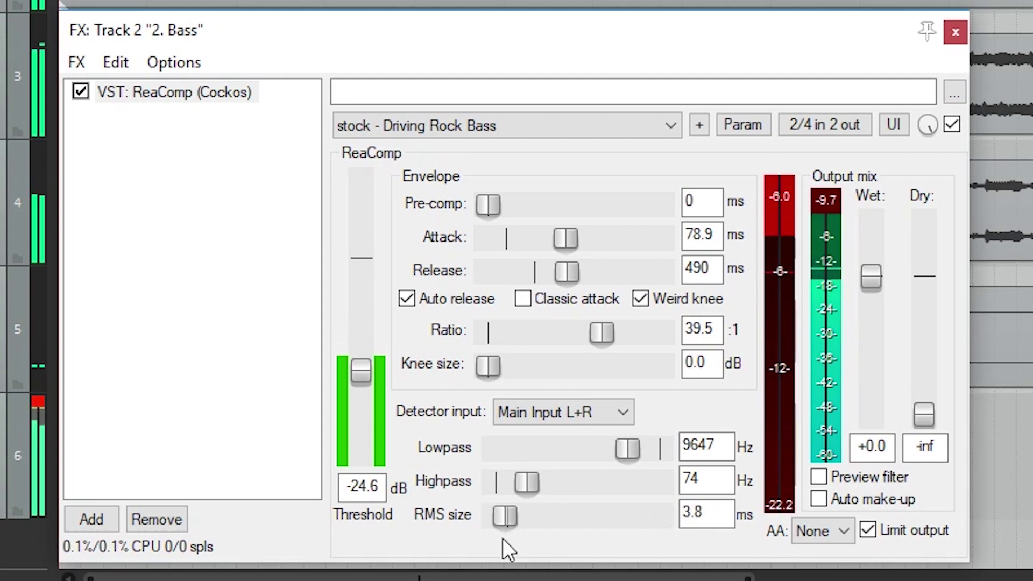
pyautogui.click(818, 476)
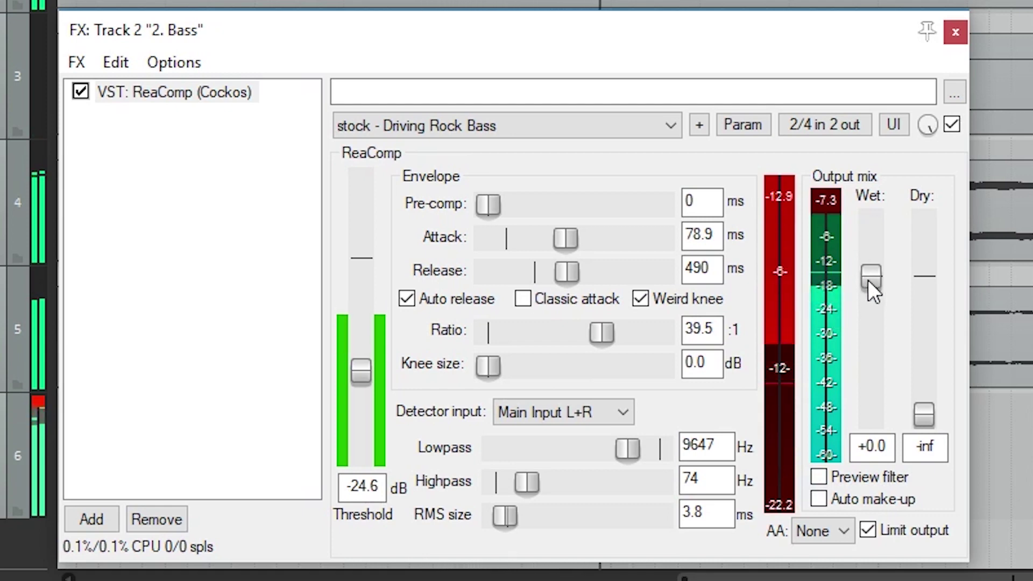
# Test raising the dry level before muting it again, and toggle Auto make-up on then off
pyautogui.click(919, 410)
pyautogui.moveTo(920, 415); pyautogui.dragTo(921, 409)
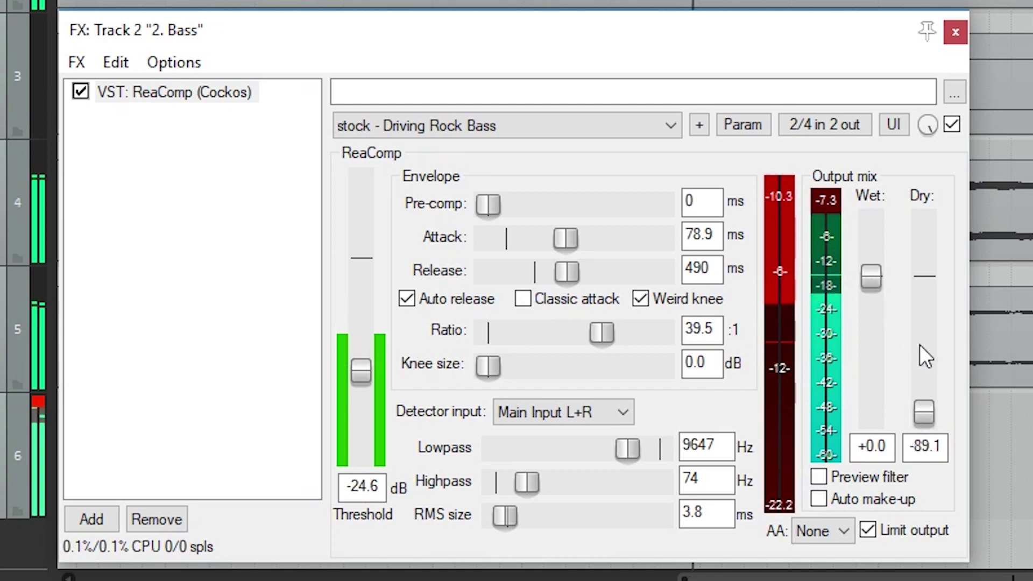
pyautogui.doubleClick(924, 421)
pyautogui.moveTo(928, 288); pyautogui.dragTo(918, 421)
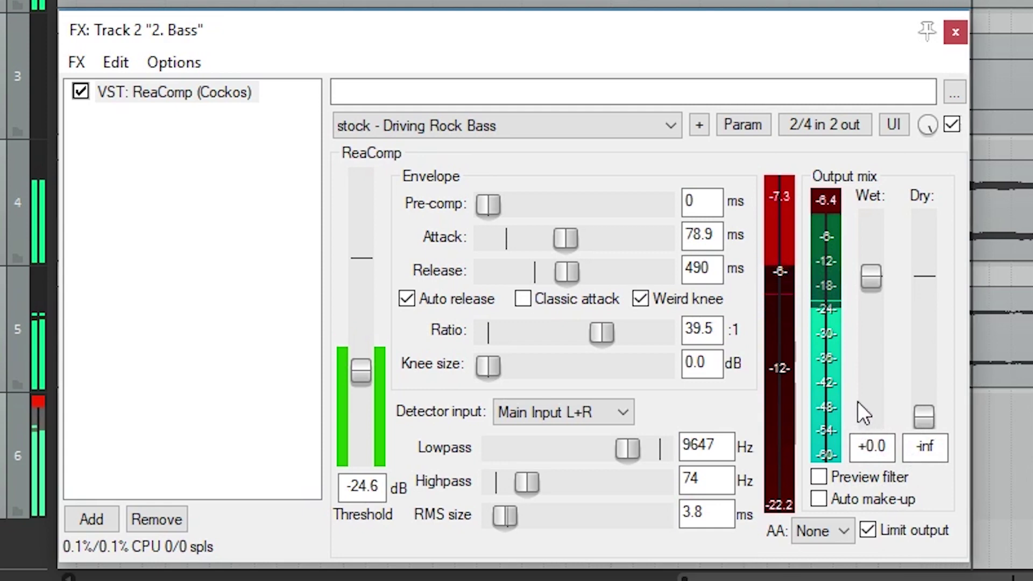
pyautogui.click(821, 496)
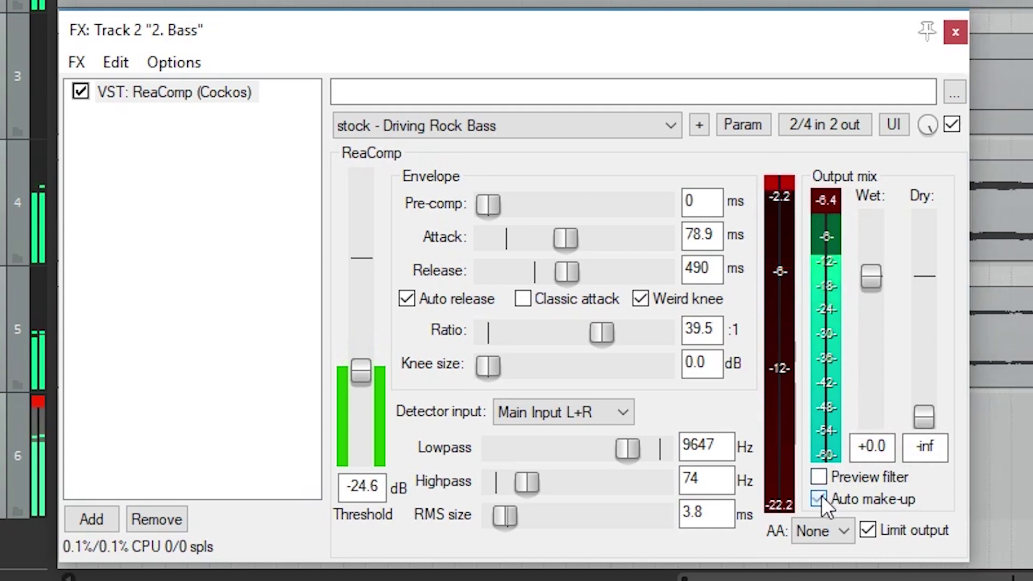
pyautogui.click(821, 496)
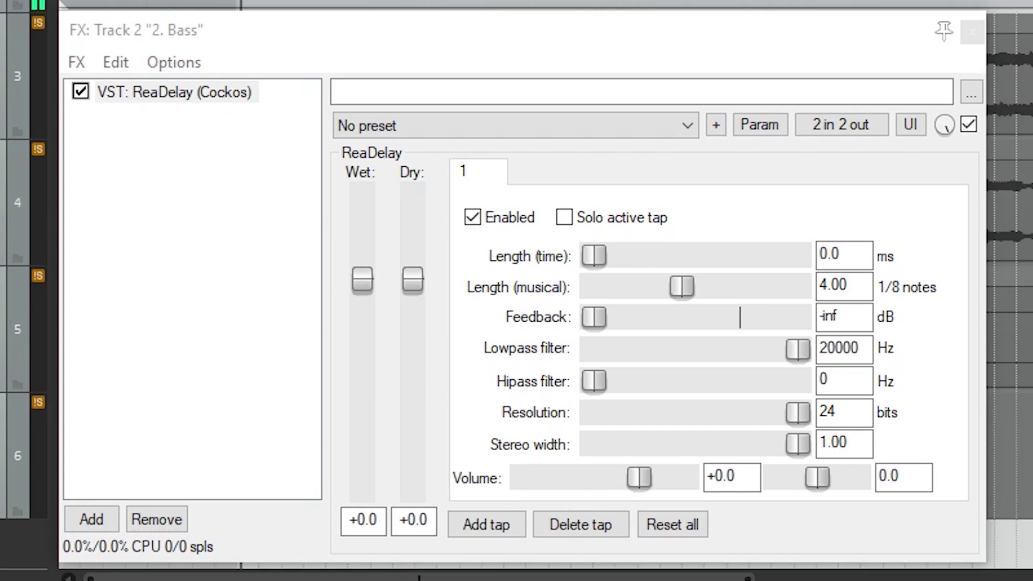
pyautogui.moveTo(362, 279); pyautogui.dragTo(362, 326)
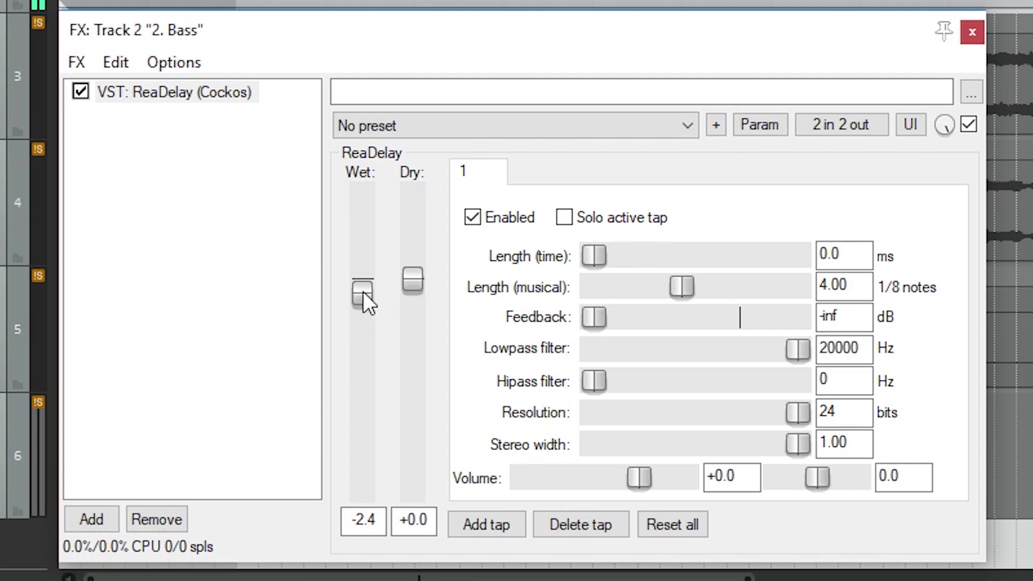
pyautogui.doubleClick(363, 292)
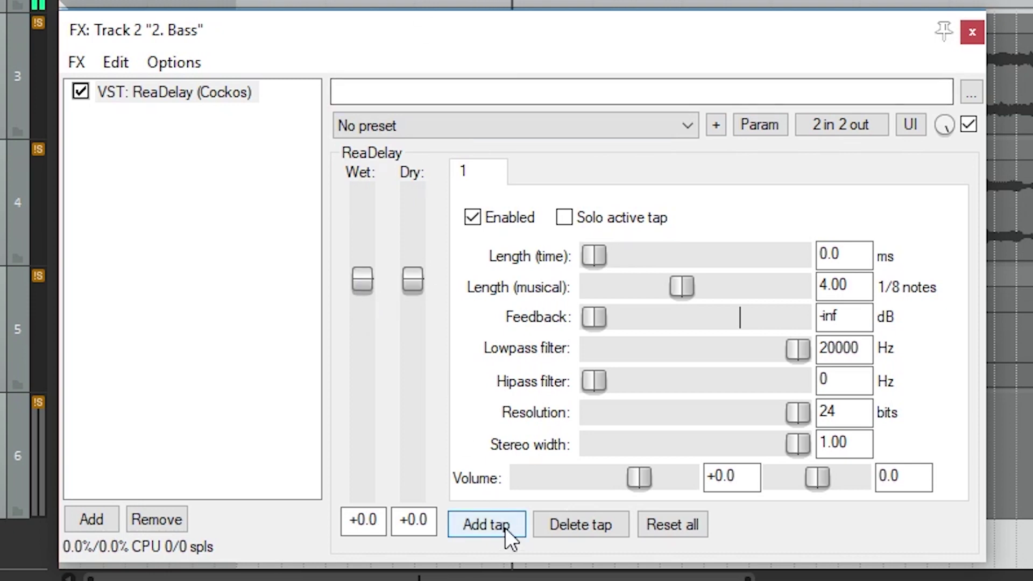
pyautogui.click(505, 528)
pyautogui.click(505, 527)
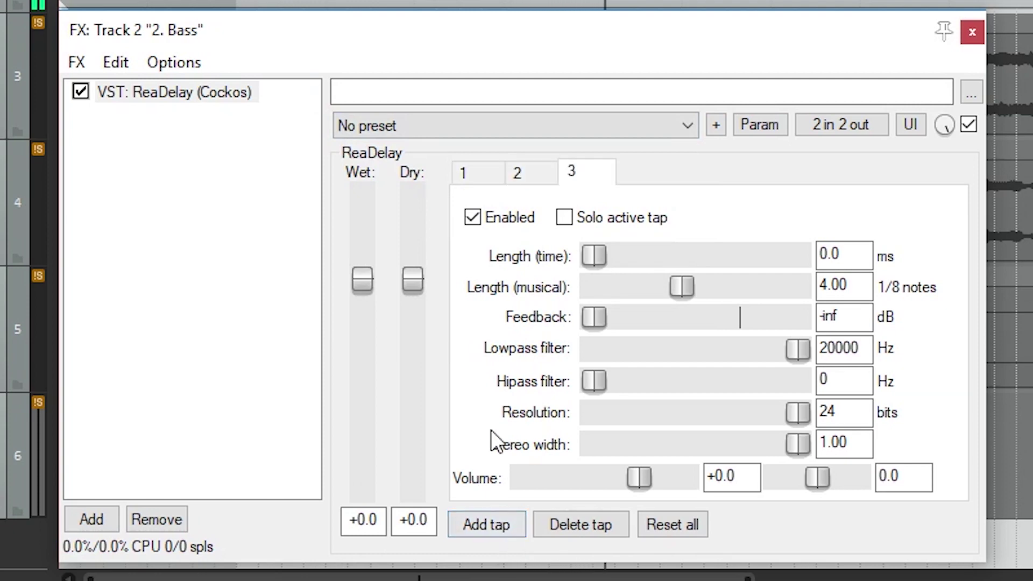
pyautogui.click(521, 173)
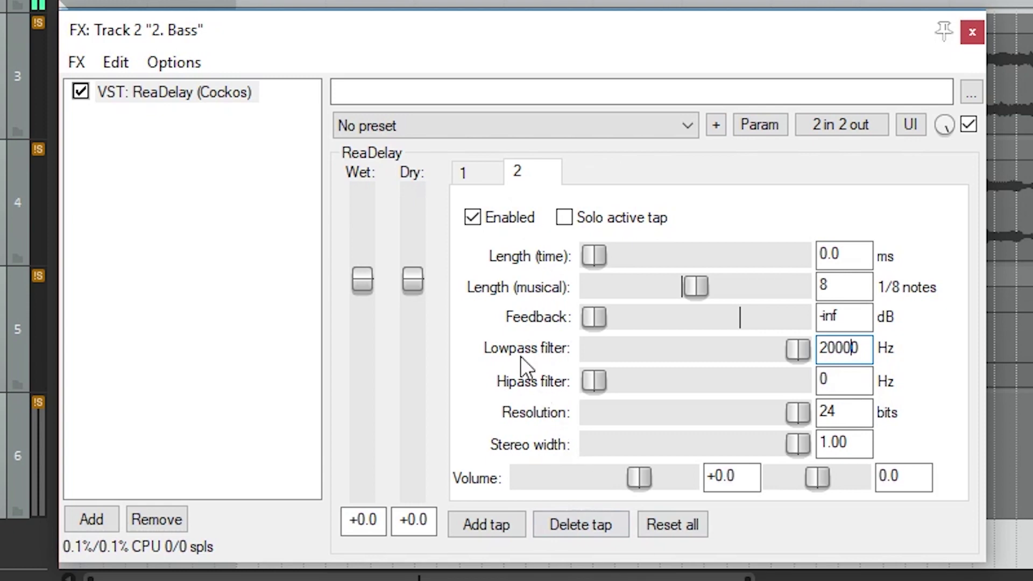
pyautogui.click(492, 173)
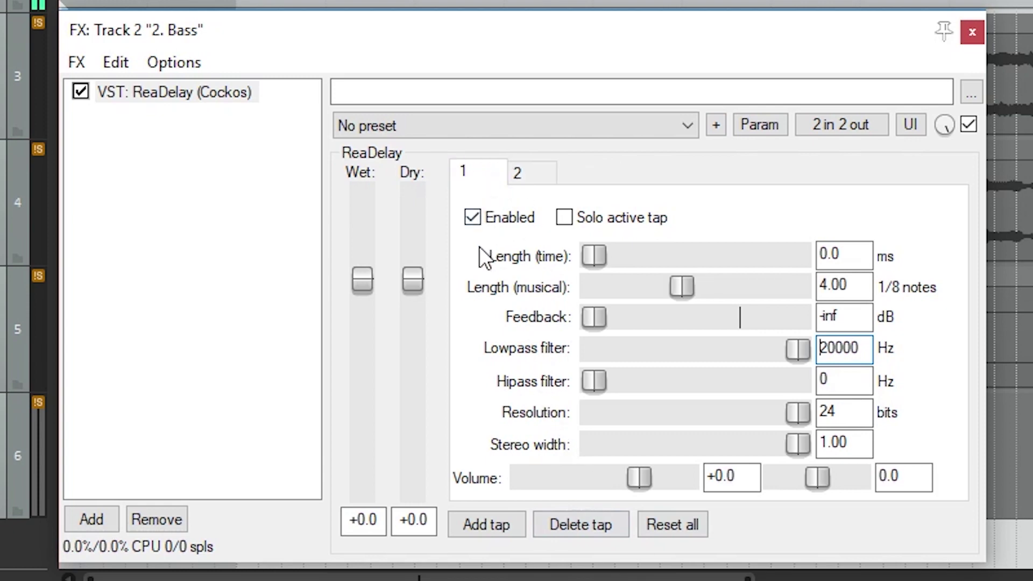
pyautogui.click(534, 182)
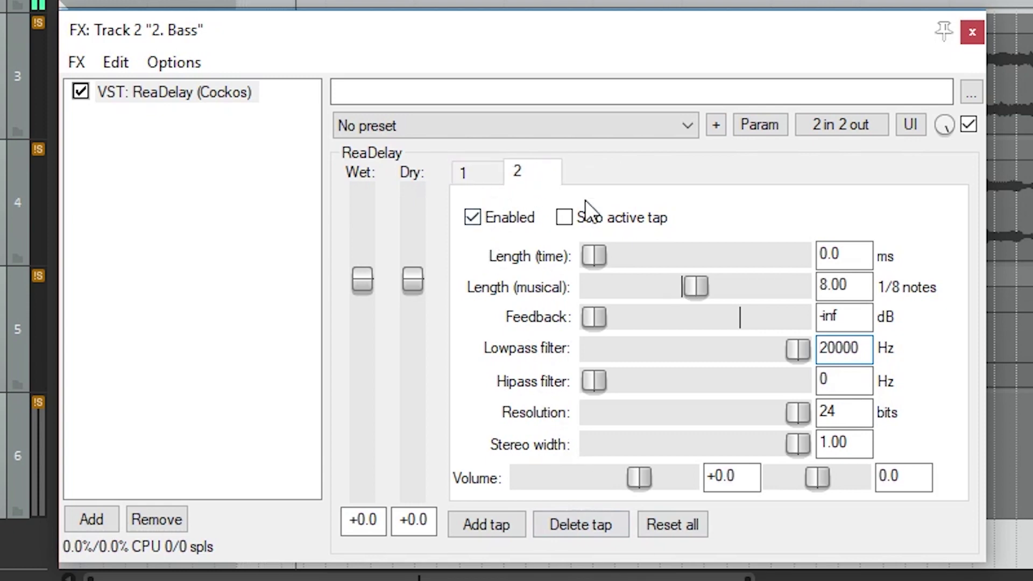
pyautogui.click(475, 169)
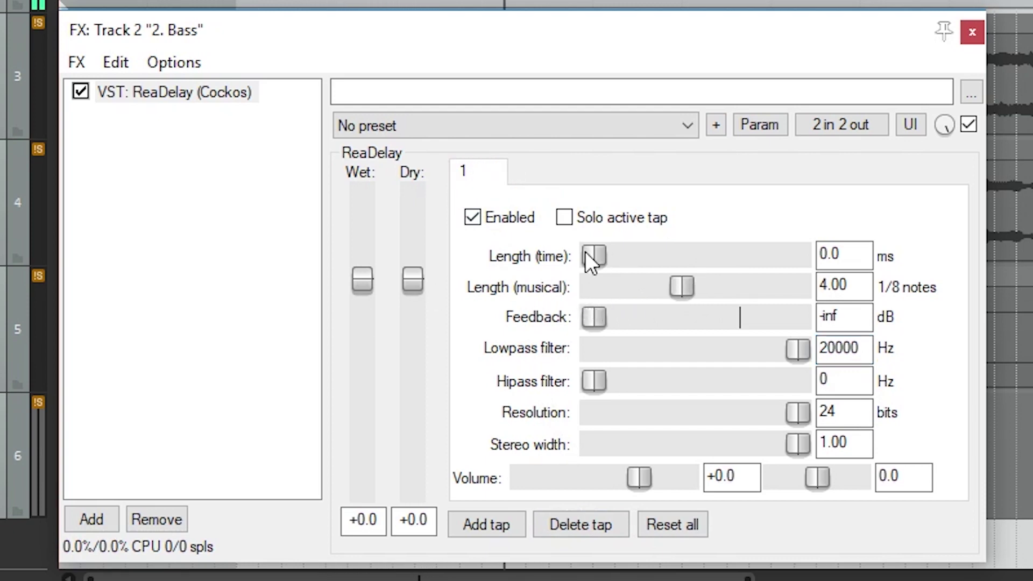
# Set the tap's musical length to 7.46 and lowpass to 8476 Hz, raise high-pass, reduce bit resolution
pyautogui.moveTo(594, 253); pyautogui.dragTo(487, 277)
pyautogui.moveTo(667, 256); pyautogui.dragTo(594, 255)
pyautogui.moveTo(595, 287); pyautogui.dragTo(691, 288)
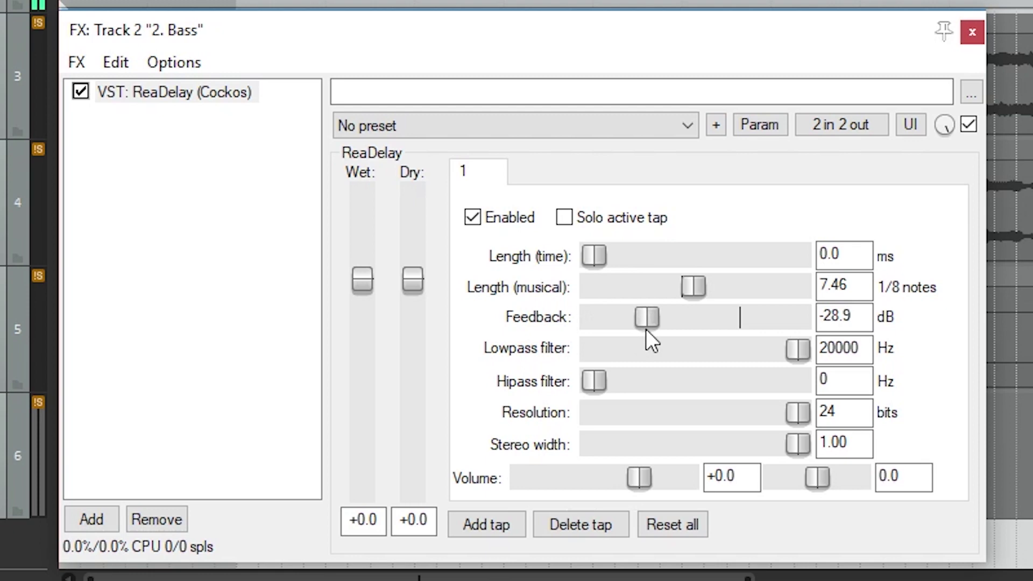
pyautogui.moveTo(795, 351); pyautogui.dragTo(725, 350)
pyautogui.moveTo(641, 385); pyautogui.dragTo(619, 391)
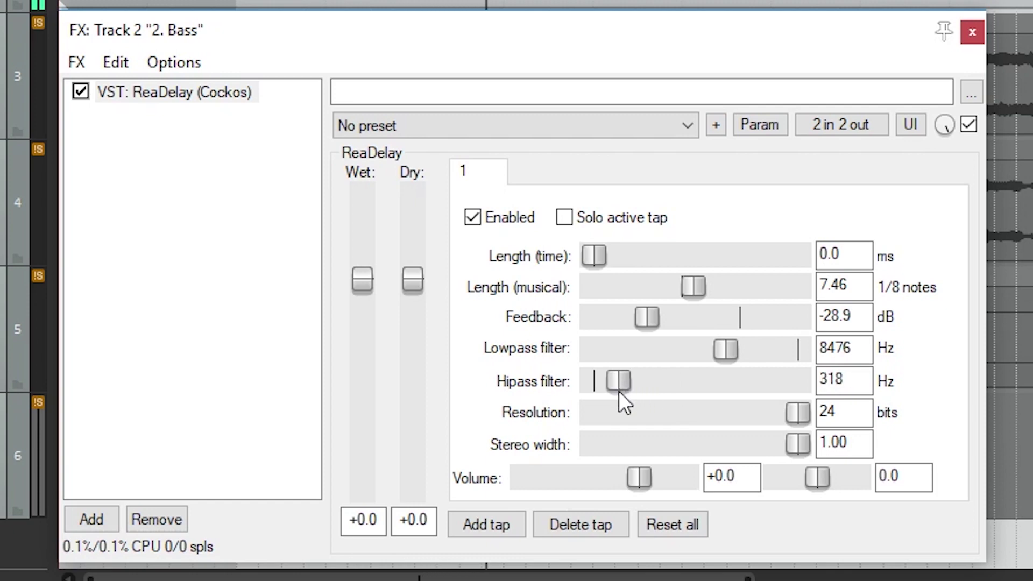
pyautogui.moveTo(680, 413)
pyautogui.mouseDown()
pyautogui.moveTo(690, 415)
pyautogui.moveTo(650, 413)
pyautogui.moveTo(686, 414)
pyautogui.mouseUp()
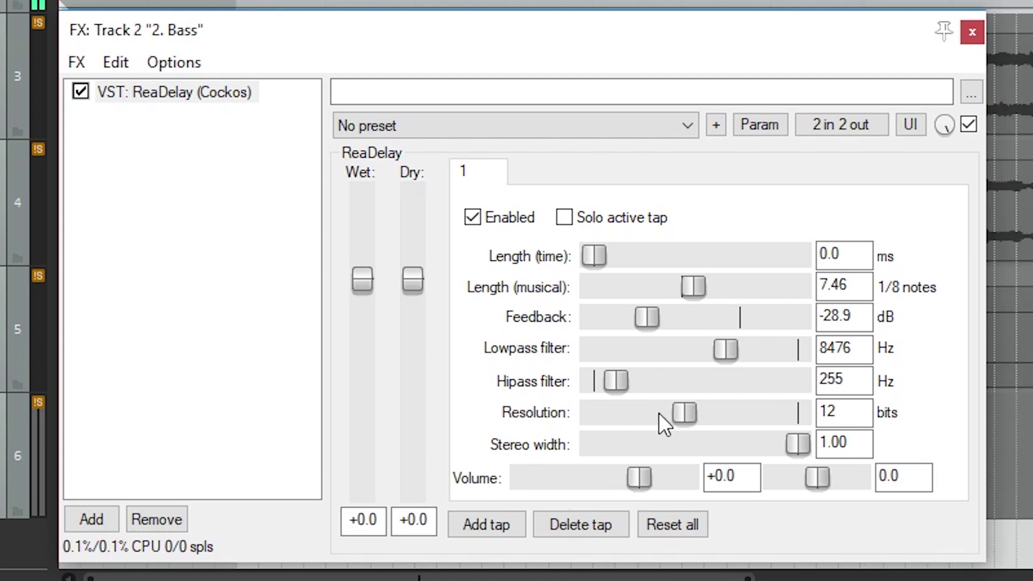
# Restore tap width, pan the tap to 1.0, set its volume to -7.1, and reset Dry to 0 dB
pyautogui.moveTo(786, 444)
pyautogui.mouseDown()
pyautogui.moveTo(694, 451)
pyautogui.moveTo(793, 459)
pyautogui.mouseUp()
pyautogui.moveTo(639, 478); pyautogui.dragTo(596, 467)
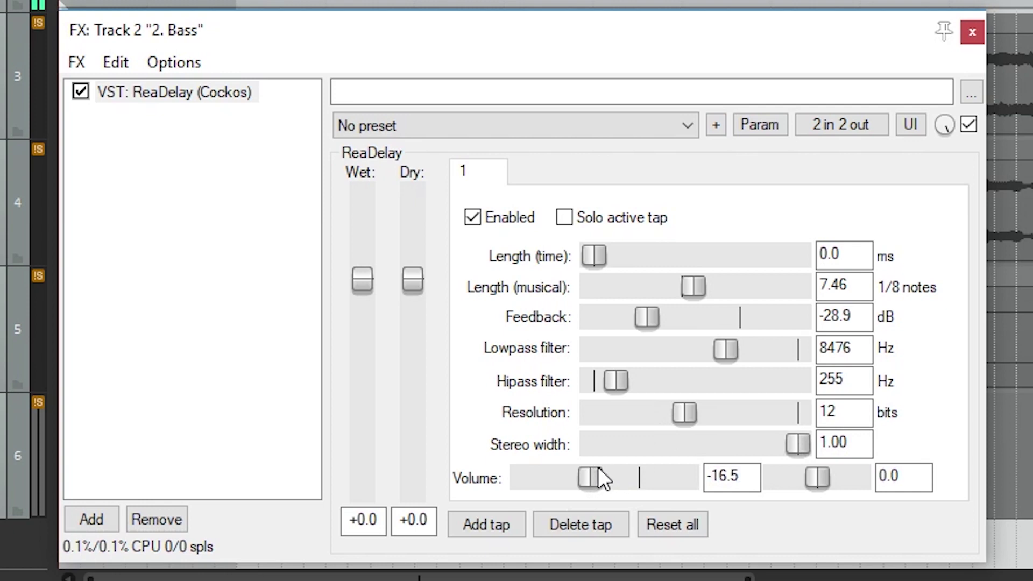
pyautogui.moveTo(817, 478); pyautogui.dragTo(880, 476)
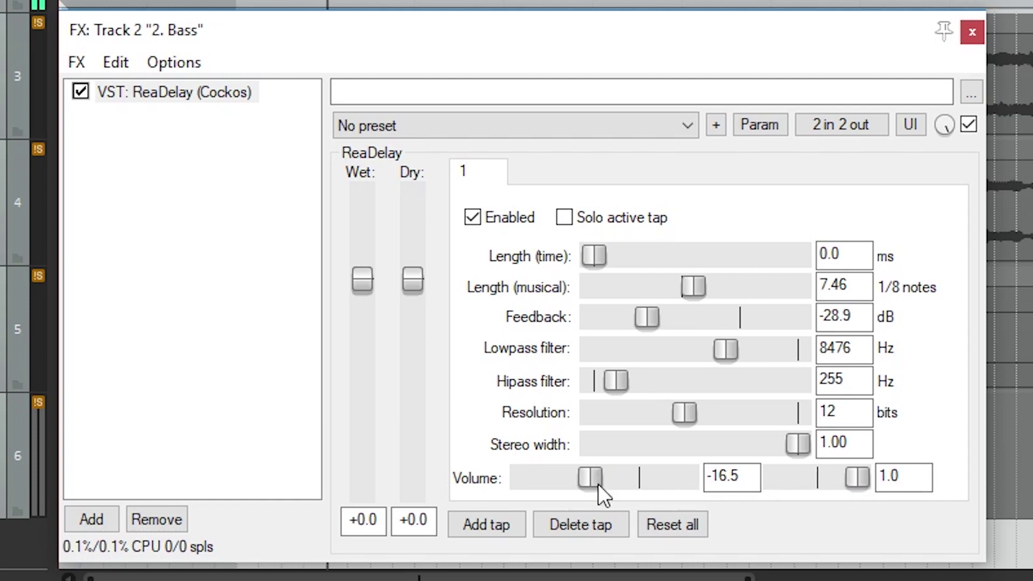
pyautogui.moveTo(599, 494); pyautogui.dragTo(629, 485)
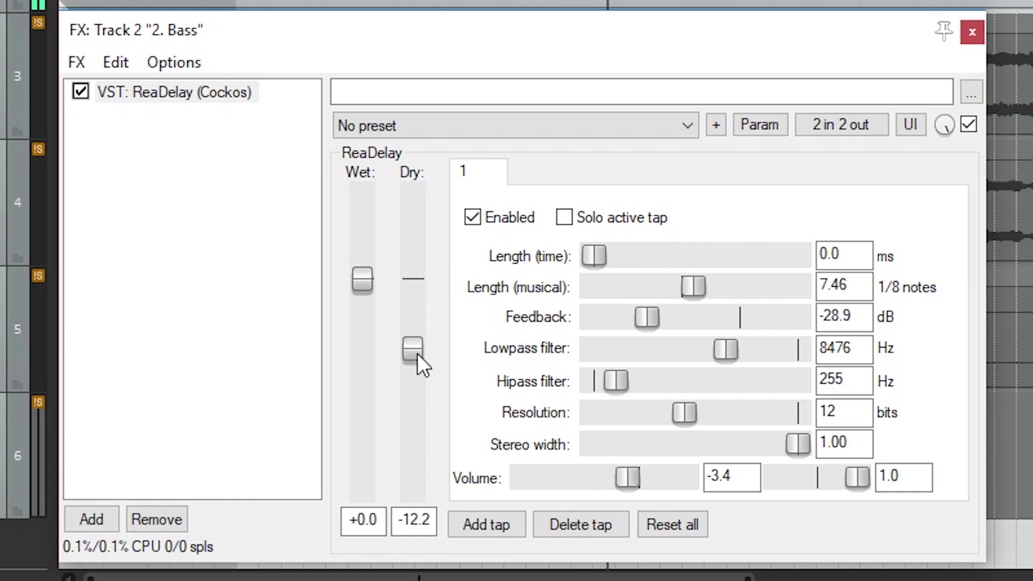
pyautogui.doubleClick(417, 353)
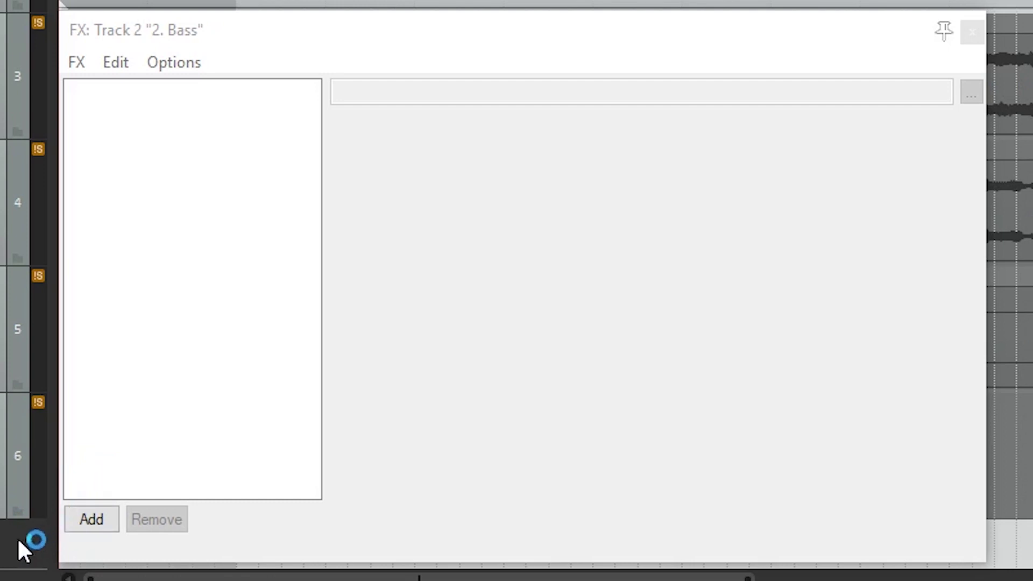
# Add ReaEQ to the Bass track, start playback, and inspect bands 2 to 4
pyautogui.click(102, 519)
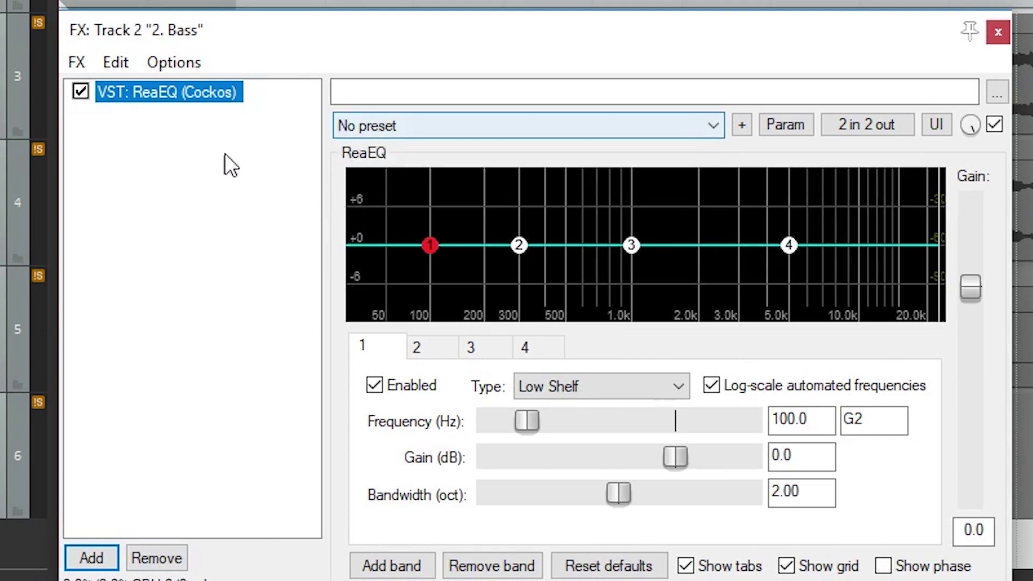
pyautogui.press('space')
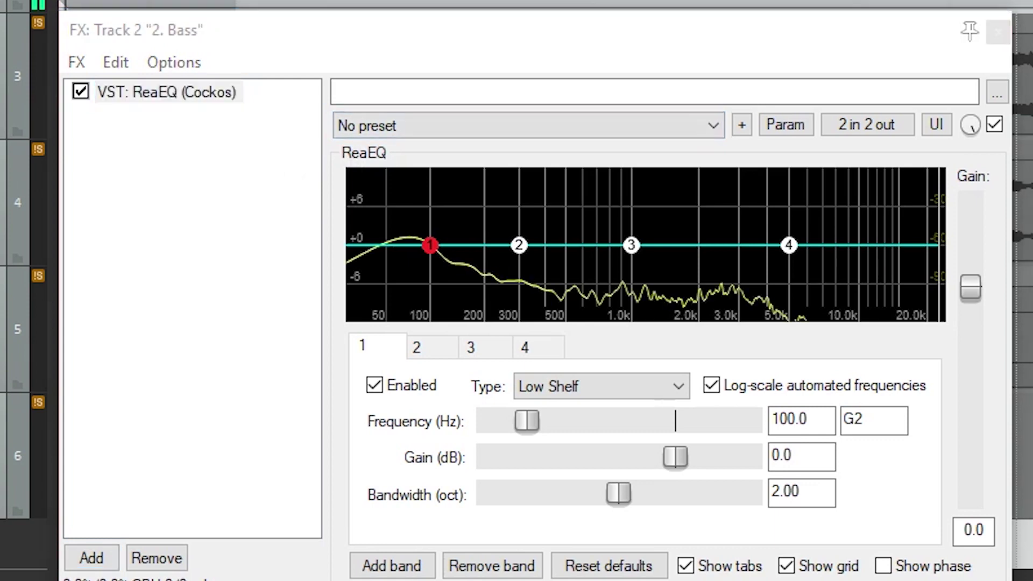
pyautogui.click(428, 351)
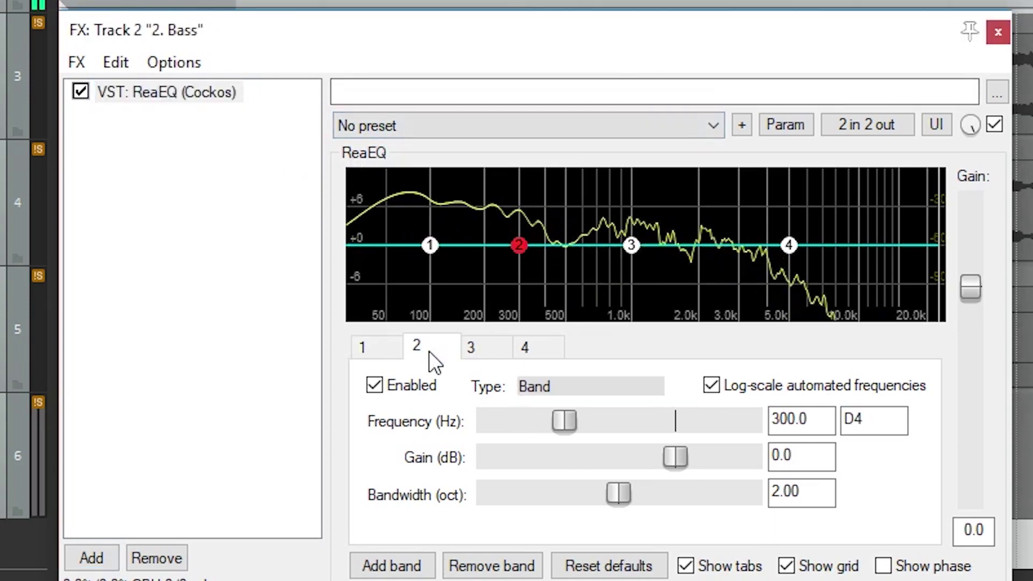
pyautogui.click(488, 352)
pyautogui.click(544, 339)
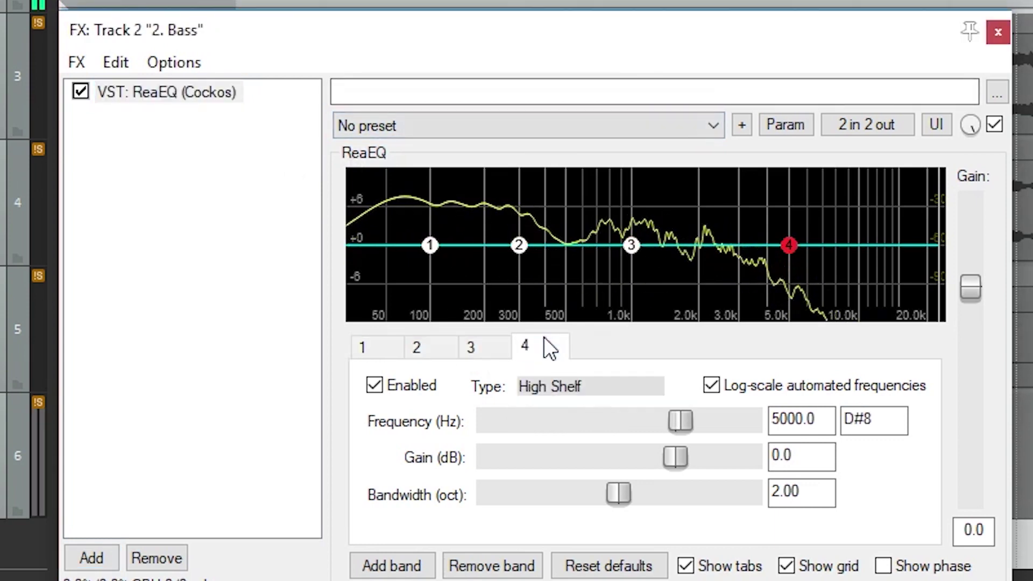
# Add three extra EQ bands and drag bands 5 and 8 to higher frequencies
pyautogui.click(401, 566)
pyautogui.click(401, 566)
pyautogui.click(401, 565)
pyautogui.click(401, 566)
pyautogui.click(700, 347)
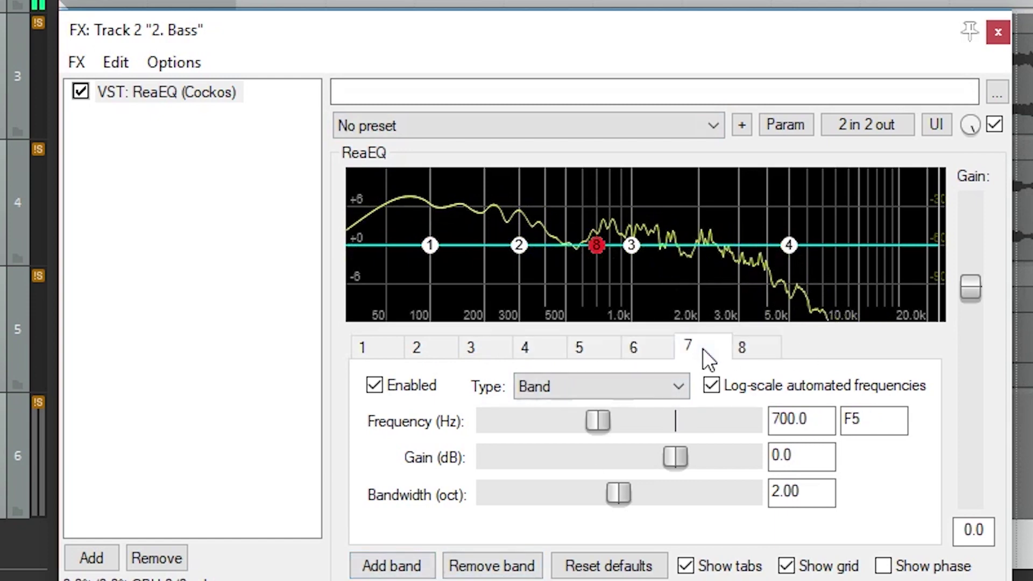
pyautogui.click(645, 347)
pyautogui.click(583, 345)
pyautogui.moveTo(593, 259); pyautogui.dragTo(744, 253)
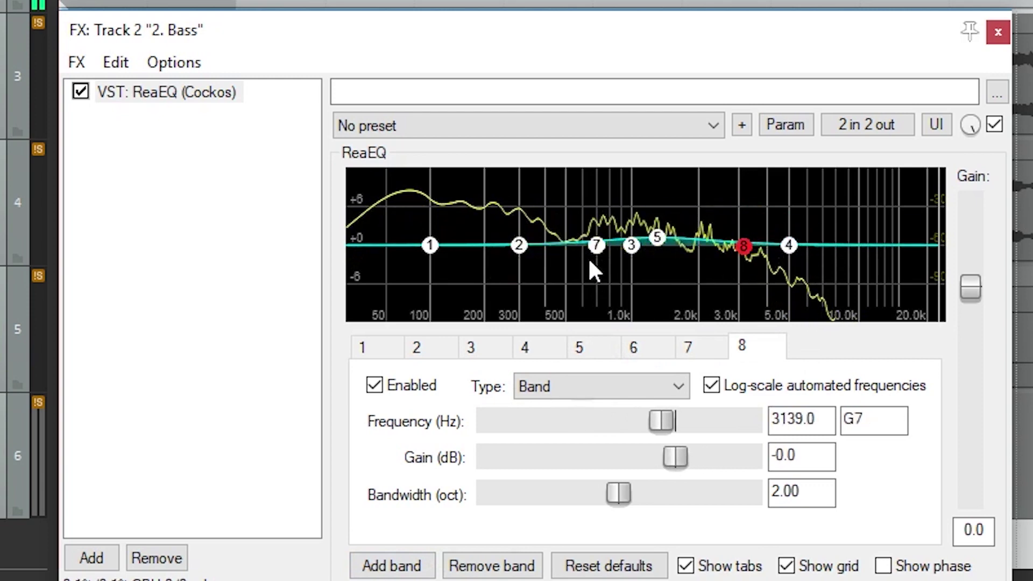
# Reset ReaEQ to its default four bands, show band tabs again, and toggle the grid off and on
pyautogui.click(608, 566)
pyautogui.click(702, 567)
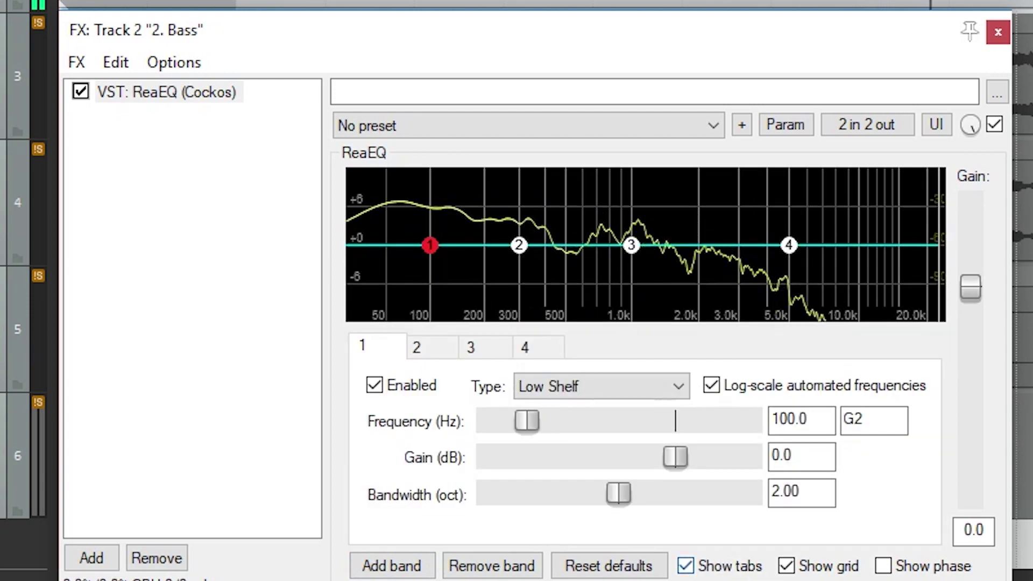
pyautogui.click(800, 571)
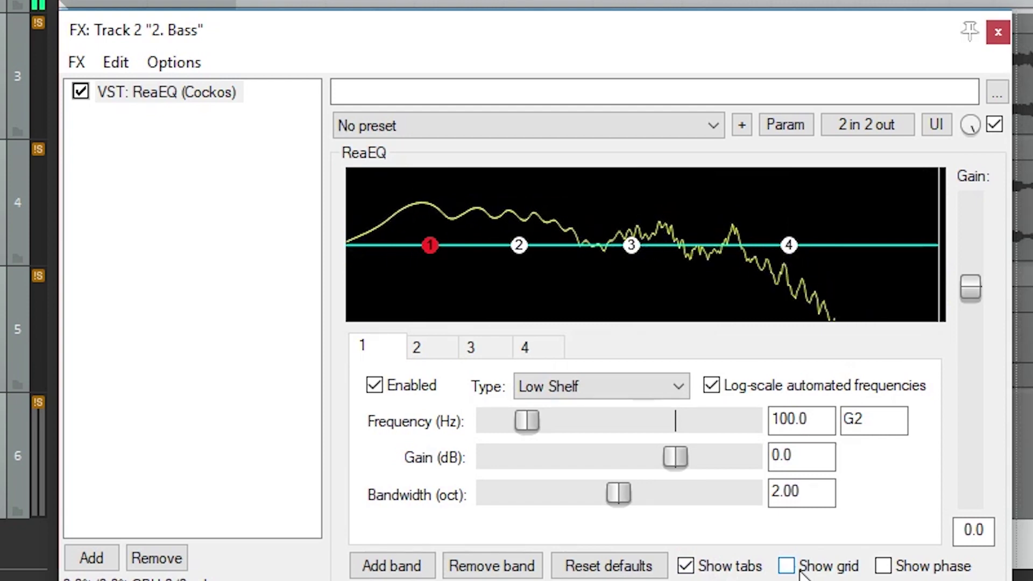
pyautogui.click(801, 573)
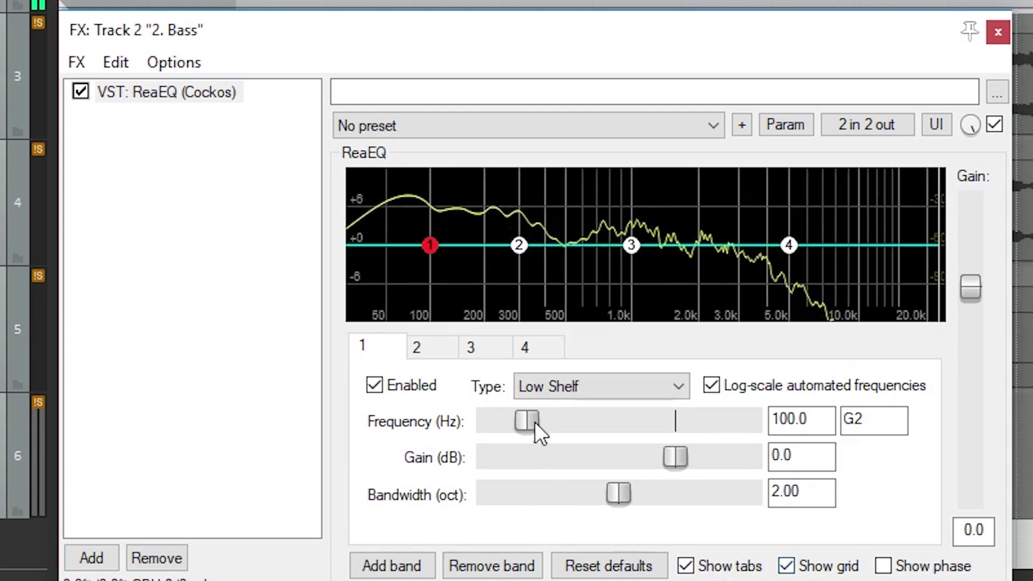
# Boost band 1's gain to 5.7 dB and try the High Shelf, Band and Low Pass types
pyautogui.click(562, 386)
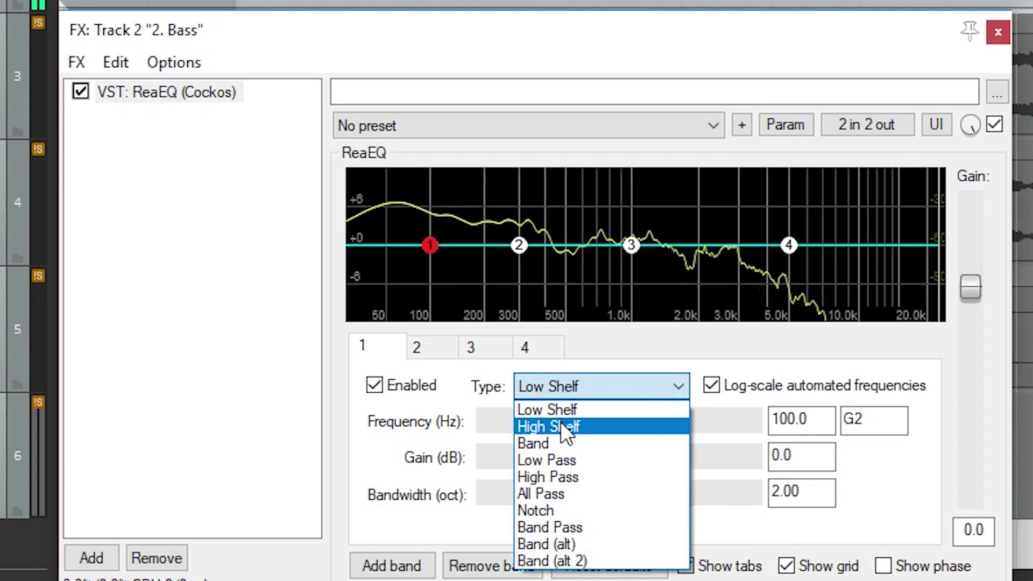
pyautogui.click(565, 409)
pyautogui.click(576, 387)
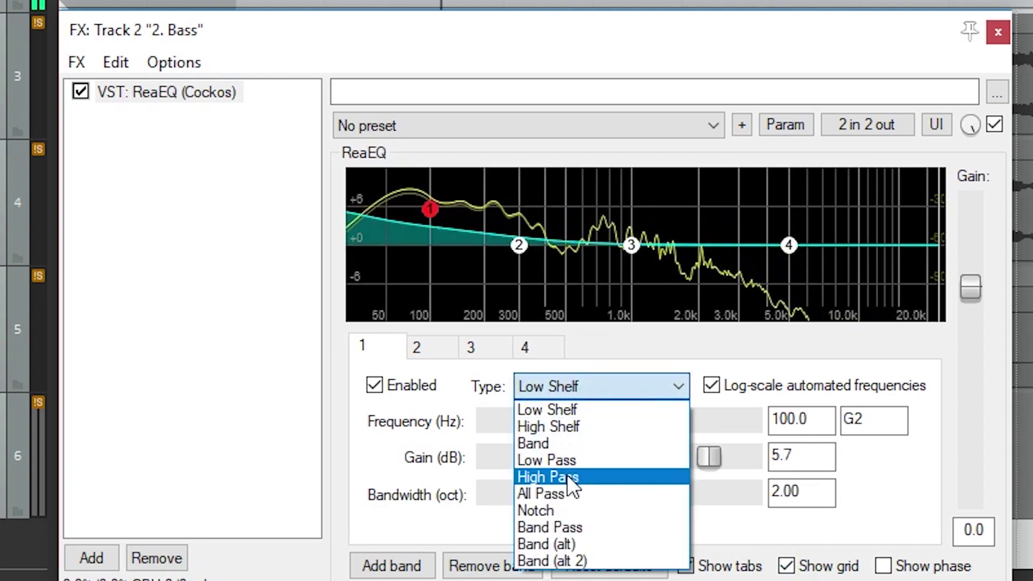
pyautogui.click(564, 427)
pyautogui.click(579, 388)
pyautogui.click(573, 442)
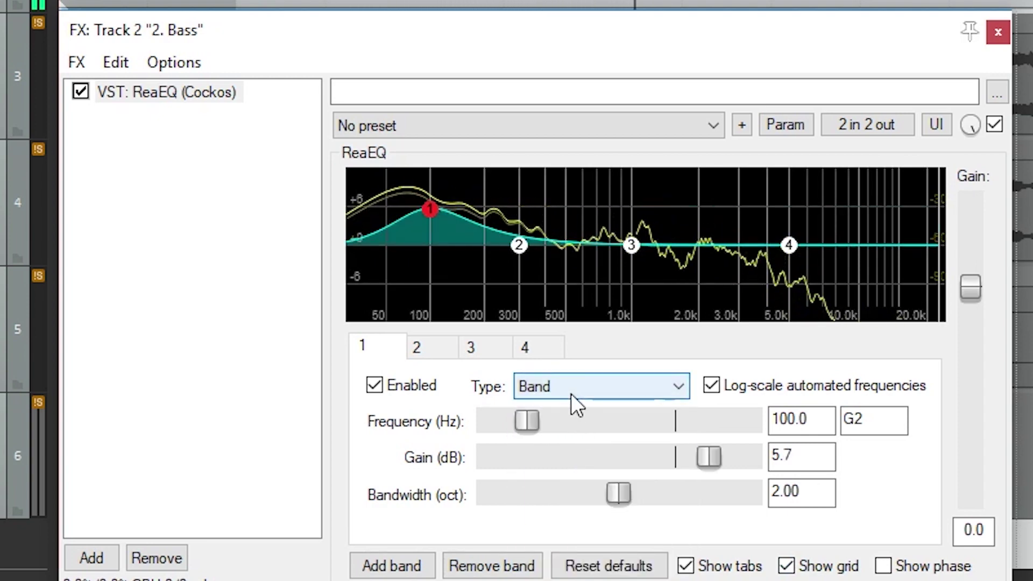
pyautogui.click(570, 392)
pyautogui.click(564, 460)
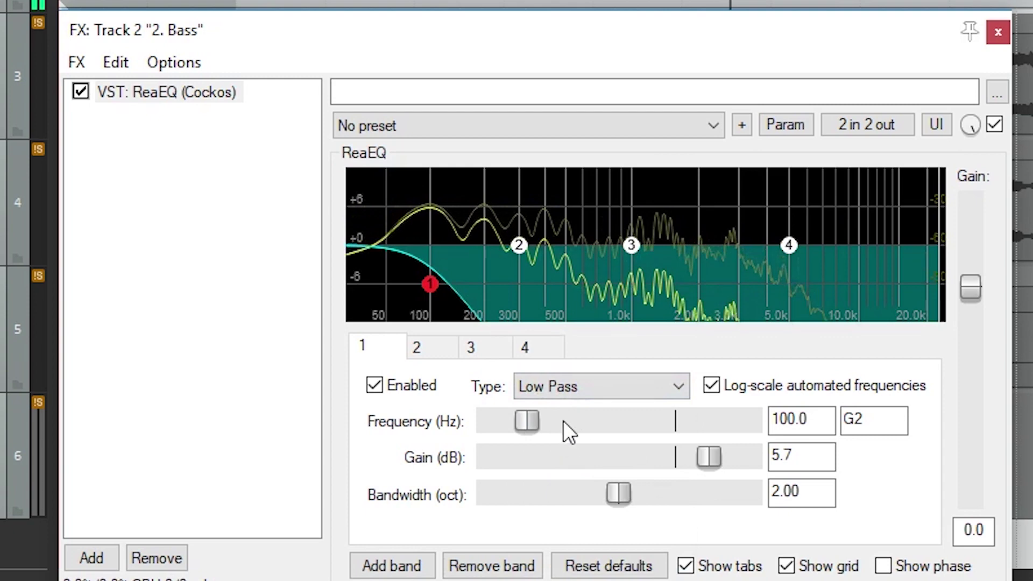
# Try High Pass, All Pass and Notch on band 1, settling on Band Pass
pyautogui.click(563, 386)
pyautogui.click(555, 475)
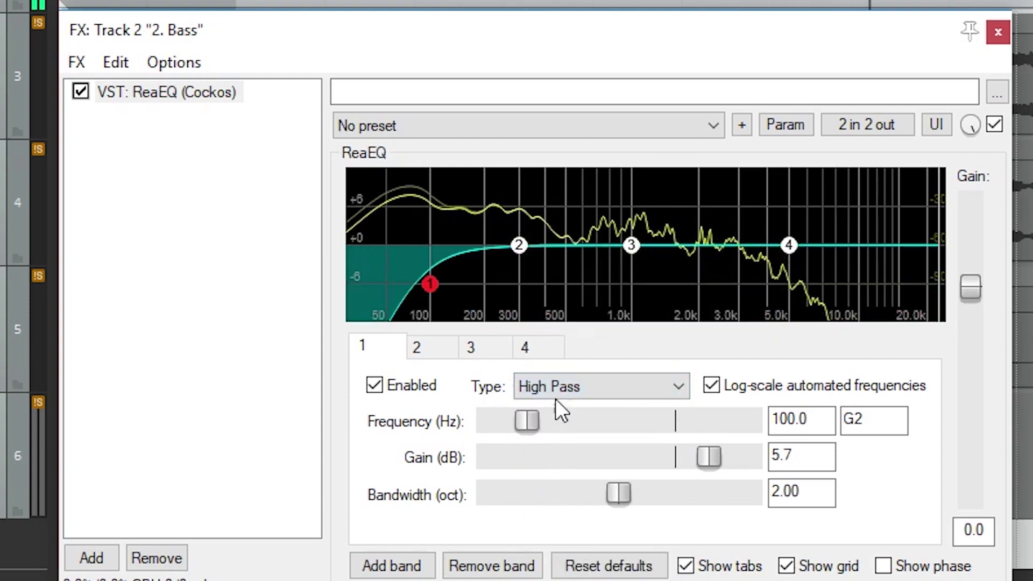
pyautogui.click(557, 391)
pyautogui.click(553, 490)
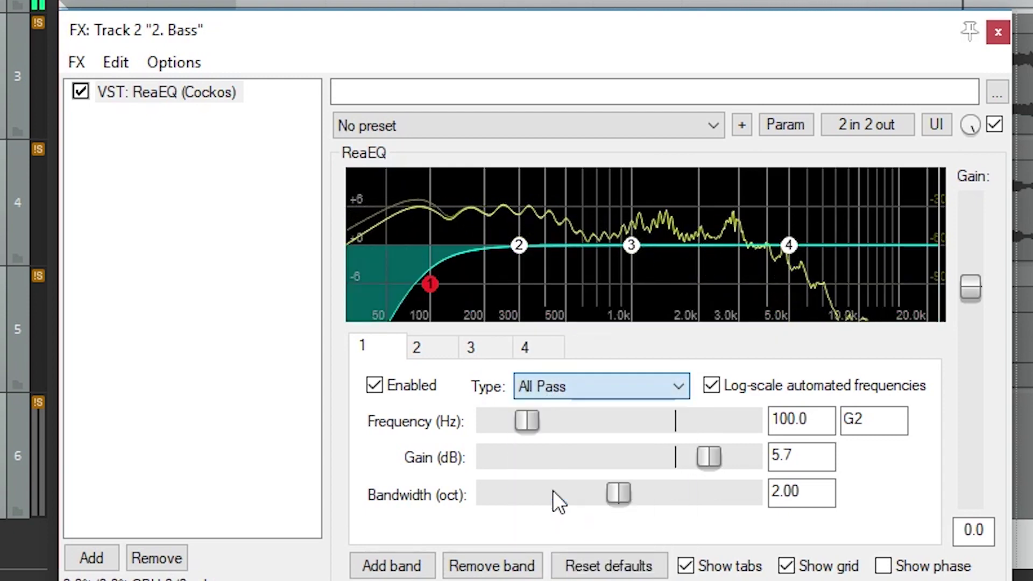
pyautogui.click(550, 386)
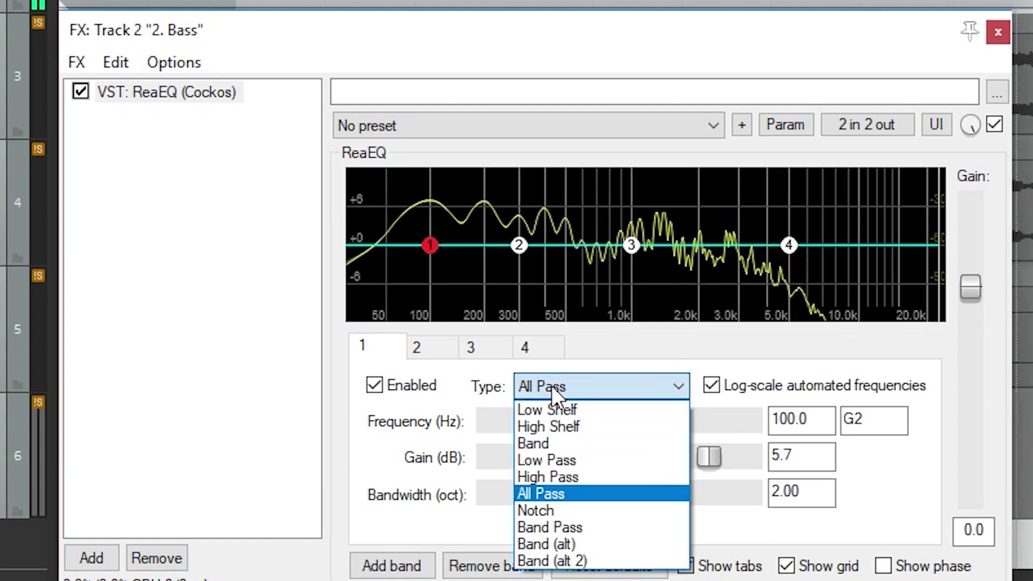
pyautogui.click(551, 508)
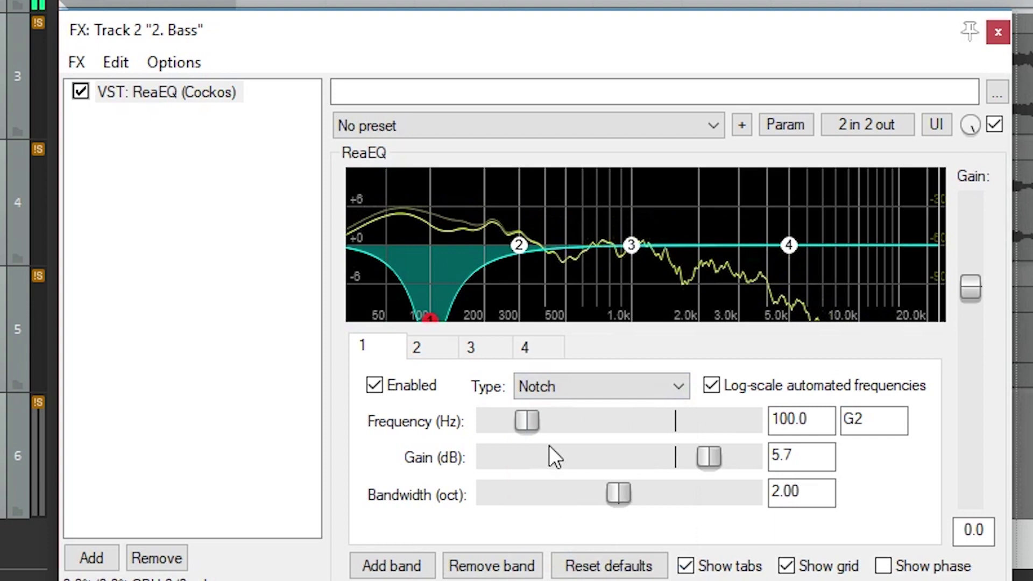
pyautogui.click(564, 386)
pyautogui.click(563, 525)
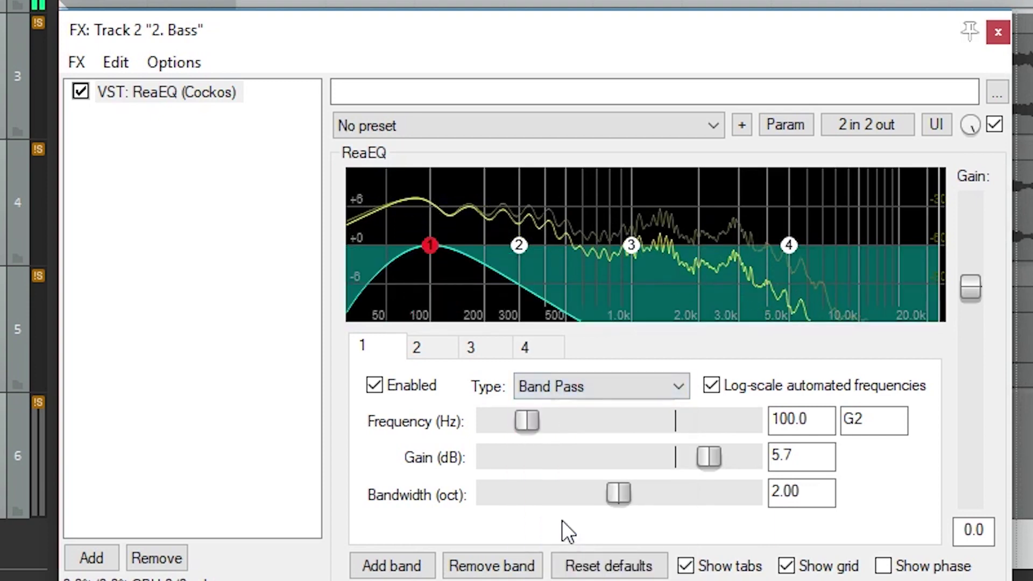
# Move band 1 to 238.1 Hz, cut it to -8.5 dB, and adjust its bandwidth
pyautogui.scroll(5, 562, 398)
pyautogui.moveTo(527, 420); pyautogui.dragTo(556, 421)
pyautogui.moveTo(712, 463); pyautogui.dragTo(635, 460)
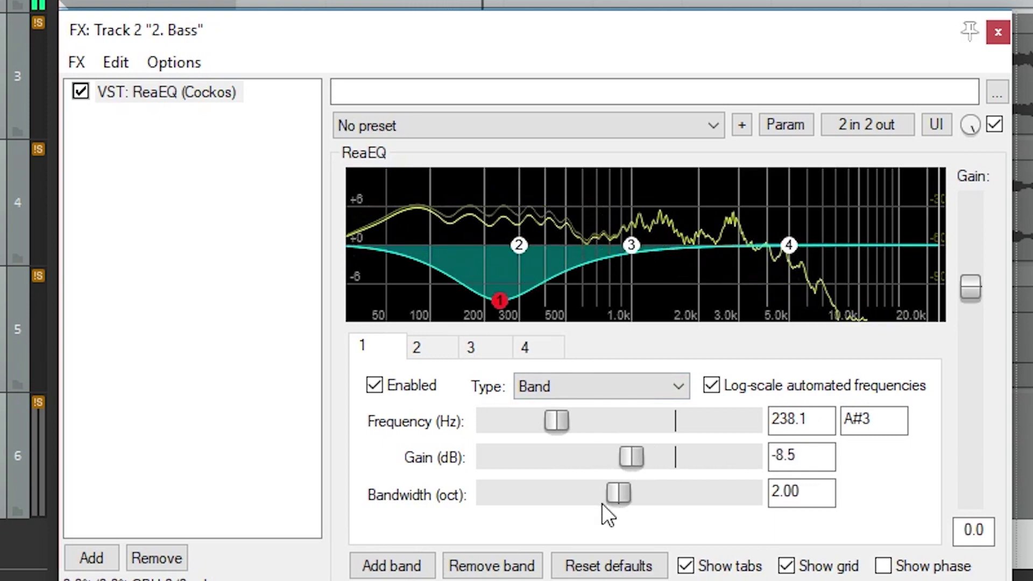
pyautogui.moveTo(606, 500); pyautogui.dragTo(544, 492)
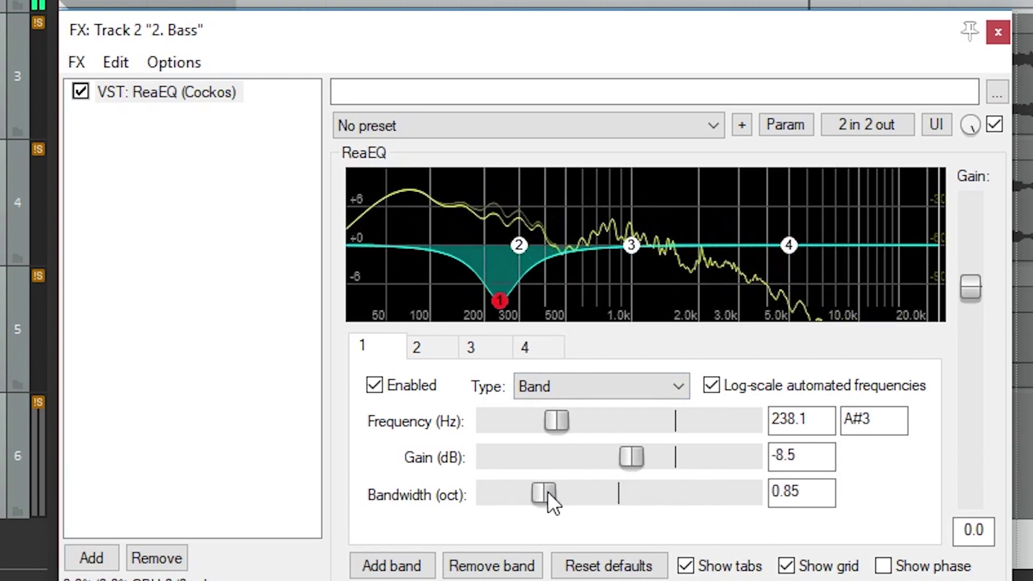
# Reposition band 1 as a narrow +6.7 dB peak at 664.5 Hz, fine-tuning its width
pyautogui.moveTo(499, 300); pyautogui.dragTo(711, 293)
pyautogui.scroll(5, 712, 293)
pyautogui.scroll(-14, 711, 290)
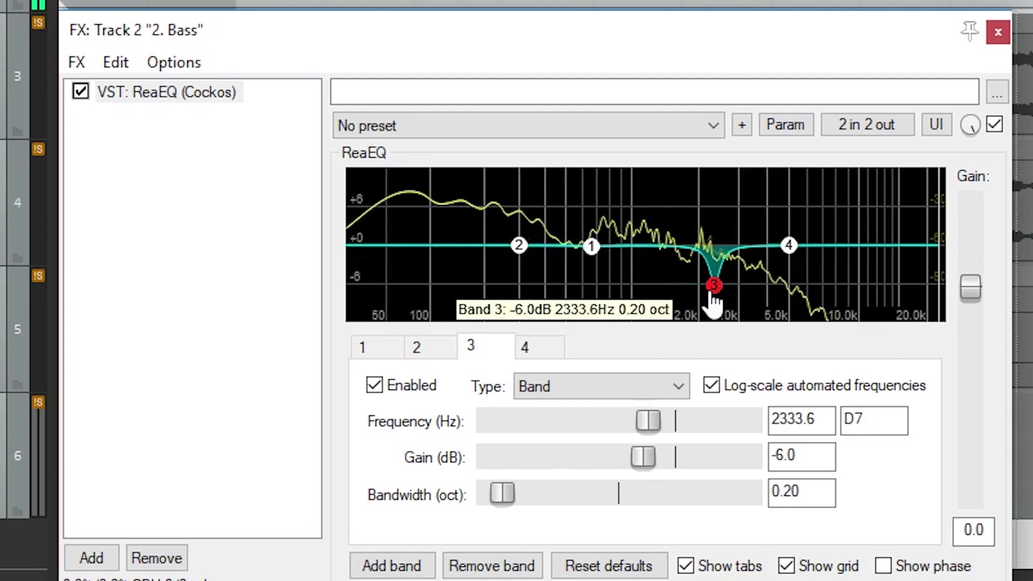
pyautogui.scroll(3, 712, 291)
pyautogui.scroll(6, 590, 265)
pyautogui.moveTo(592, 260); pyautogui.dragTo(608, 231)
pyautogui.scroll(-4, 609, 230)
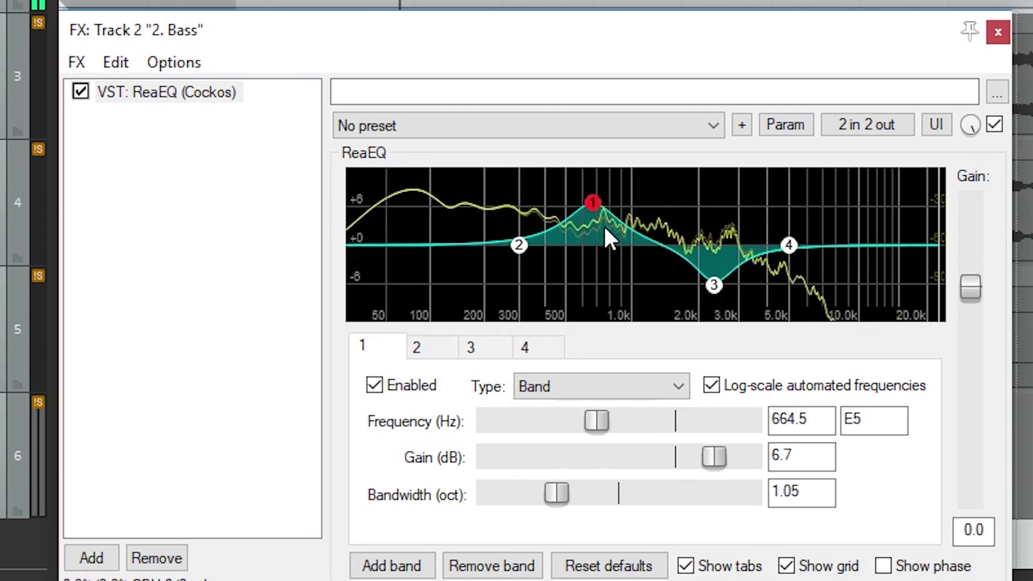
pyautogui.click(592, 205)
pyautogui.scroll(-10, 592, 204)
pyautogui.scroll(20, 586, 225)
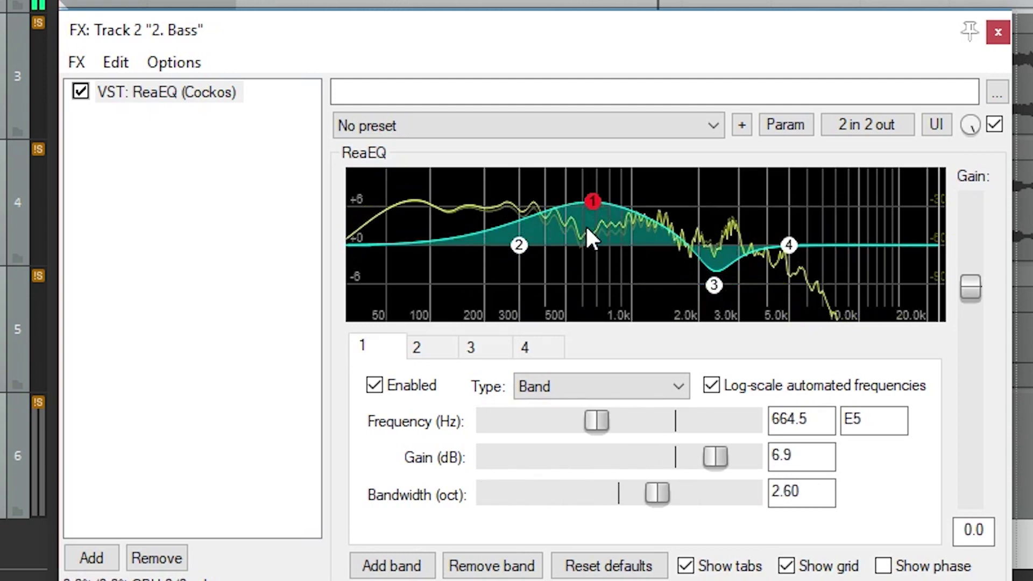
pyautogui.scroll(-20, 591, 208)
# Boost band 2 by 4.4 dB at 200.3 Hz and reset the output gain to 0 dB
pyautogui.moveTo(518, 245); pyautogui.dragTo(484, 217)
pyautogui.scroll(-7, 485, 217)
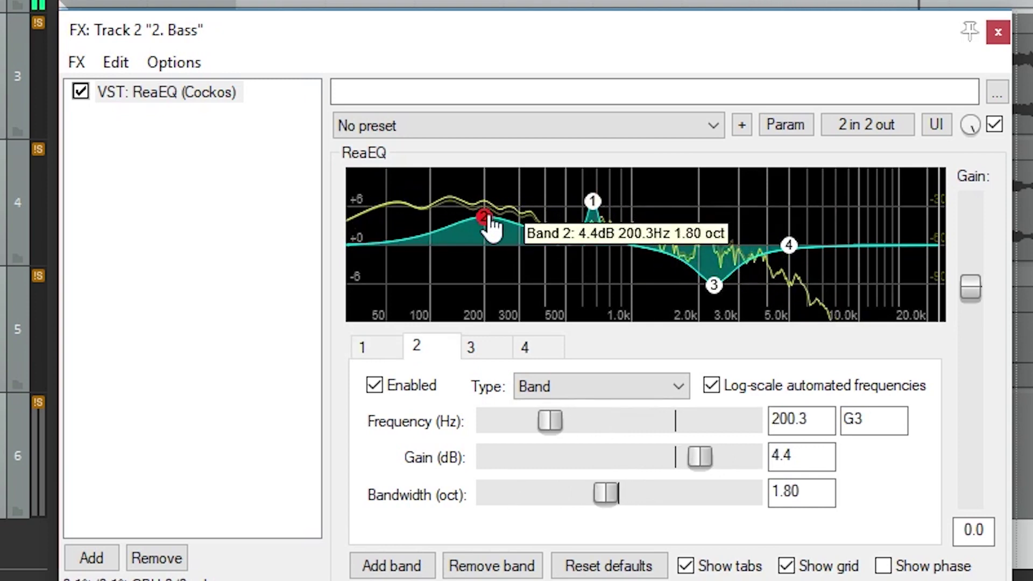
pyautogui.moveTo(968, 278); pyautogui.dragTo(965, 345)
pyautogui.doubleClick(964, 347)
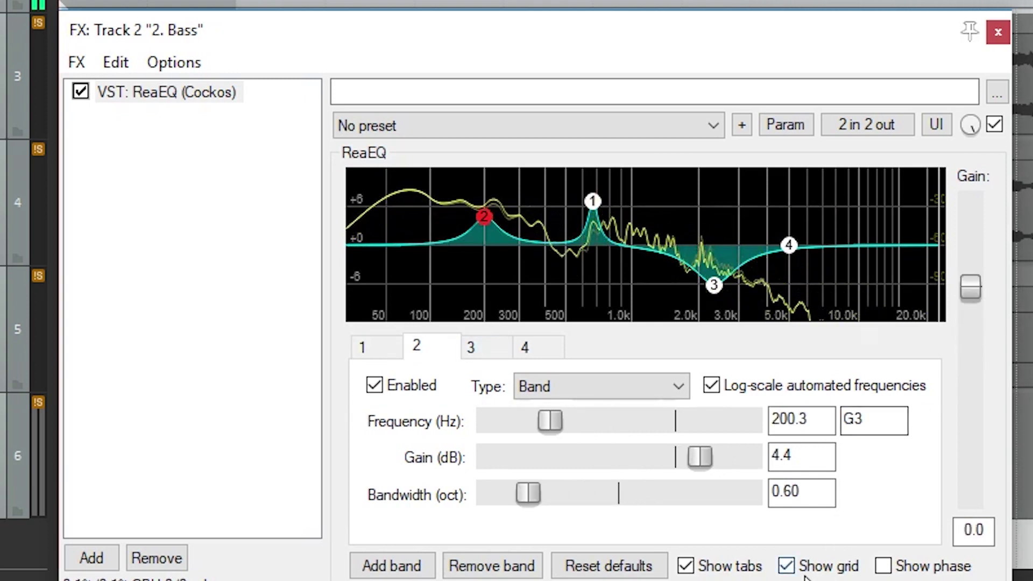